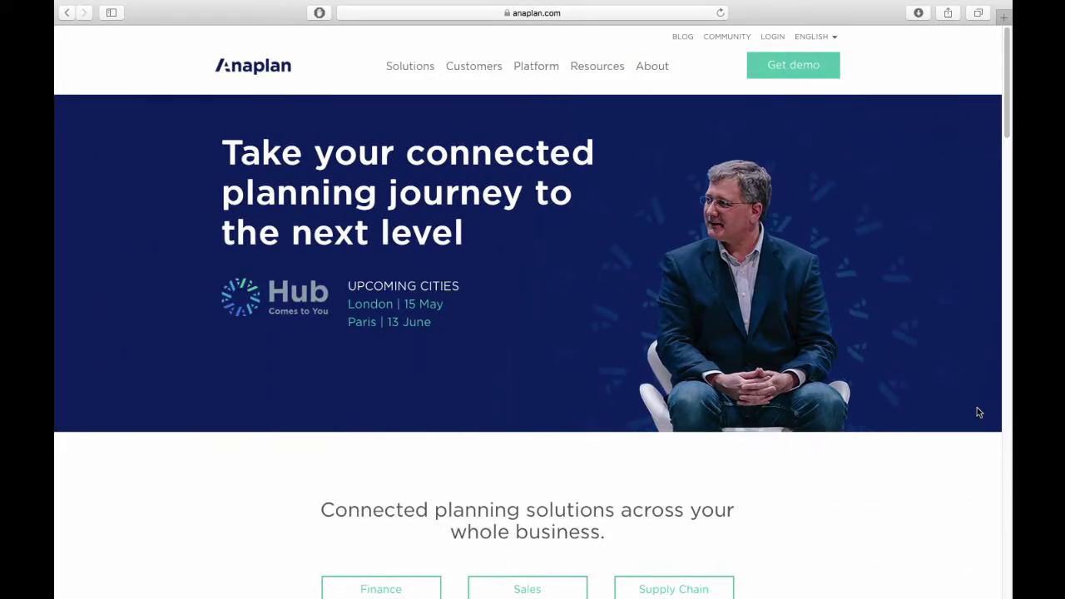
- Go to the Anaplan login page and log in to the platform
{"action": "left_click", "coordinate": [773, 39]}
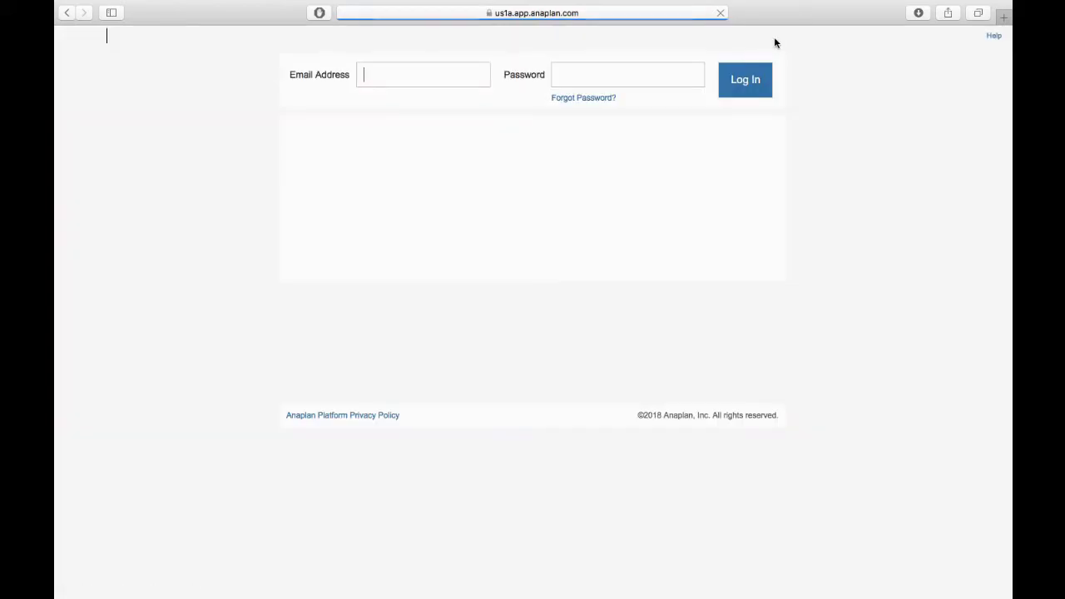
{"action": "left_click", "coordinate": [756, 73]}
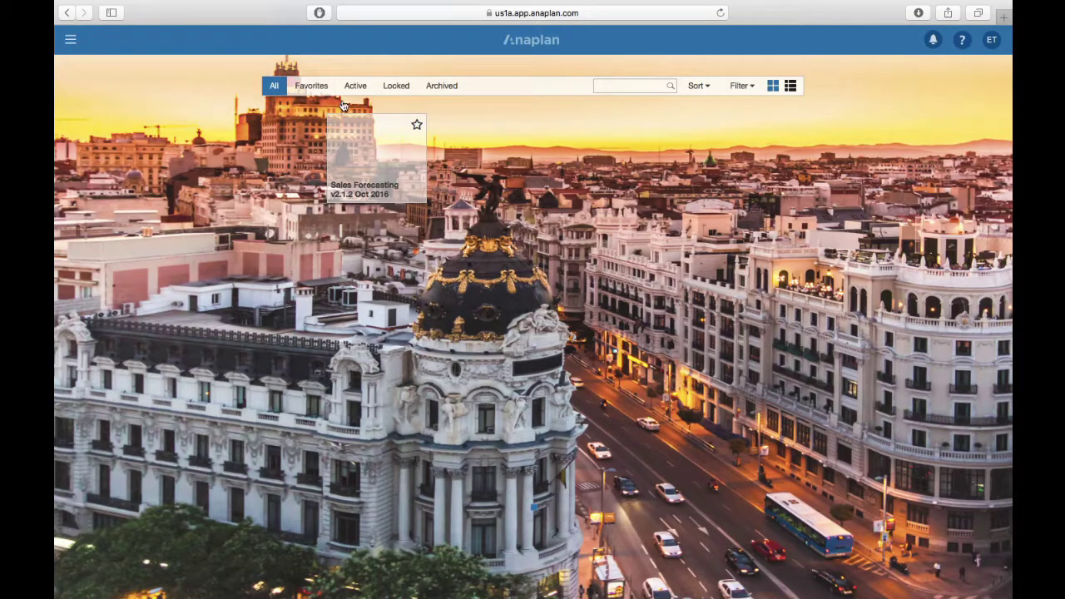
- Mark the Sales Forecasting v2.1.2 Oct 2016 model as a favorite and show only the favorite models
{"action": "left_click", "coordinate": [313, 87]}
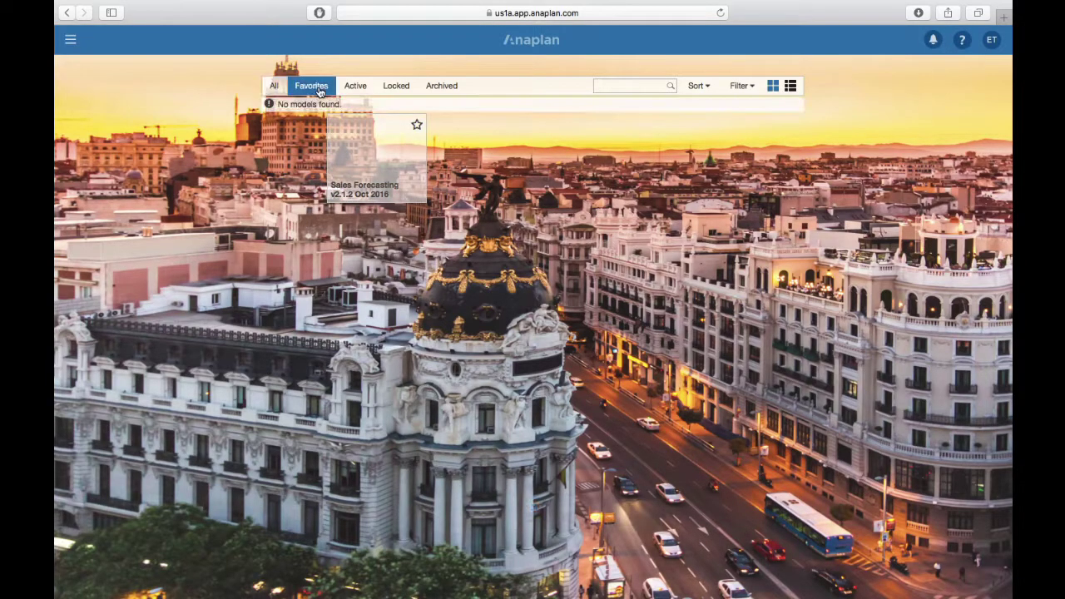
{"action": "left_click", "coordinate": [275, 86]}
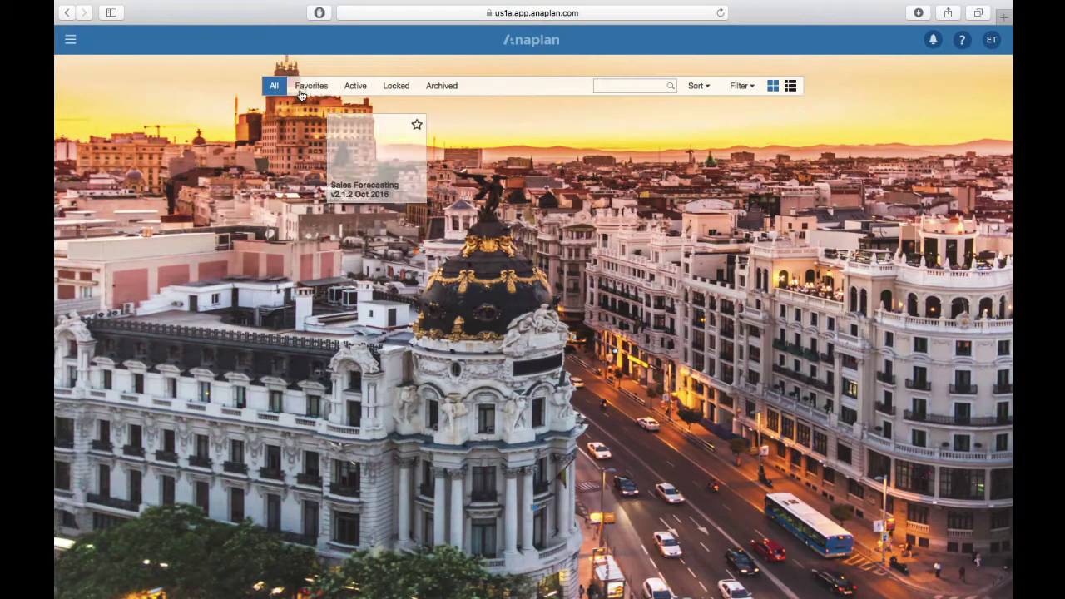
{"action": "left_click", "coordinate": [417, 126]}
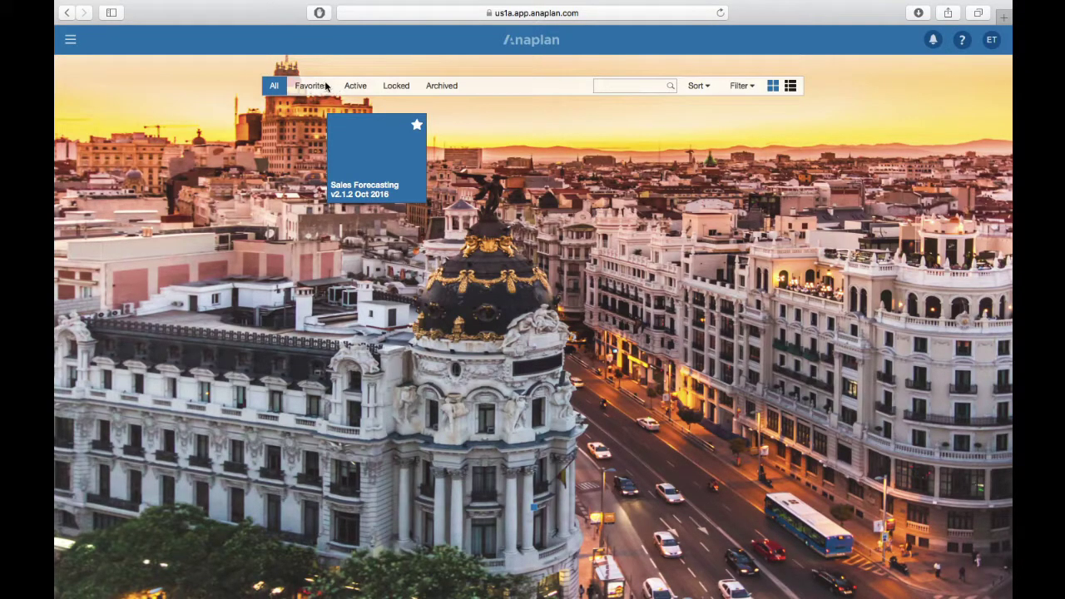
{"action": "left_click", "coordinate": [313, 86]}
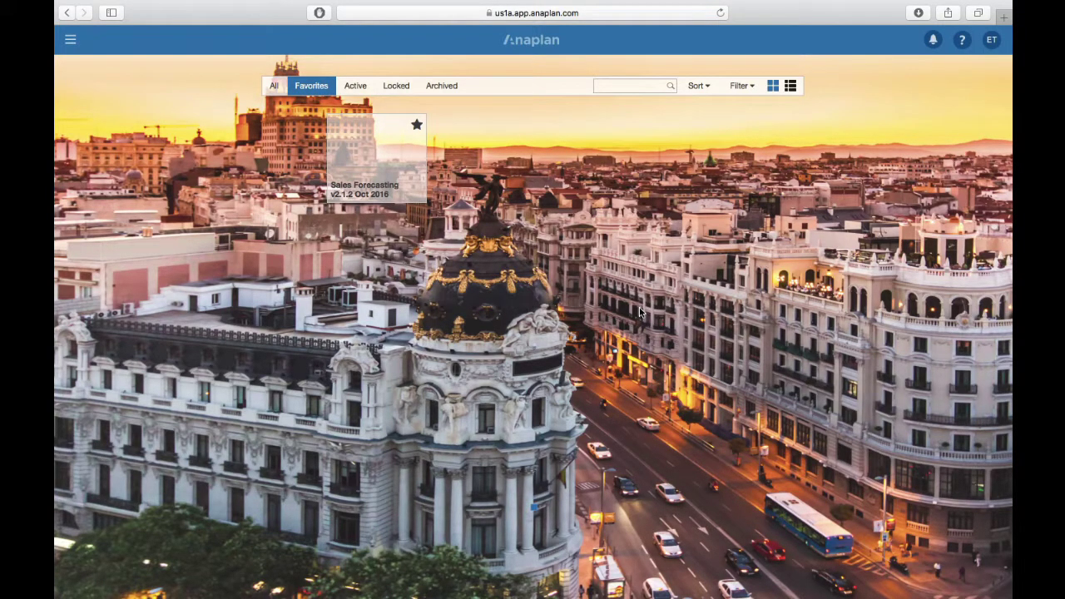
- Open the Sales Forecasting v2.1.2 Oct 2016 model and go to its Pipeline Analysis dashboard
{"action": "left_click", "coordinate": [372, 177]}
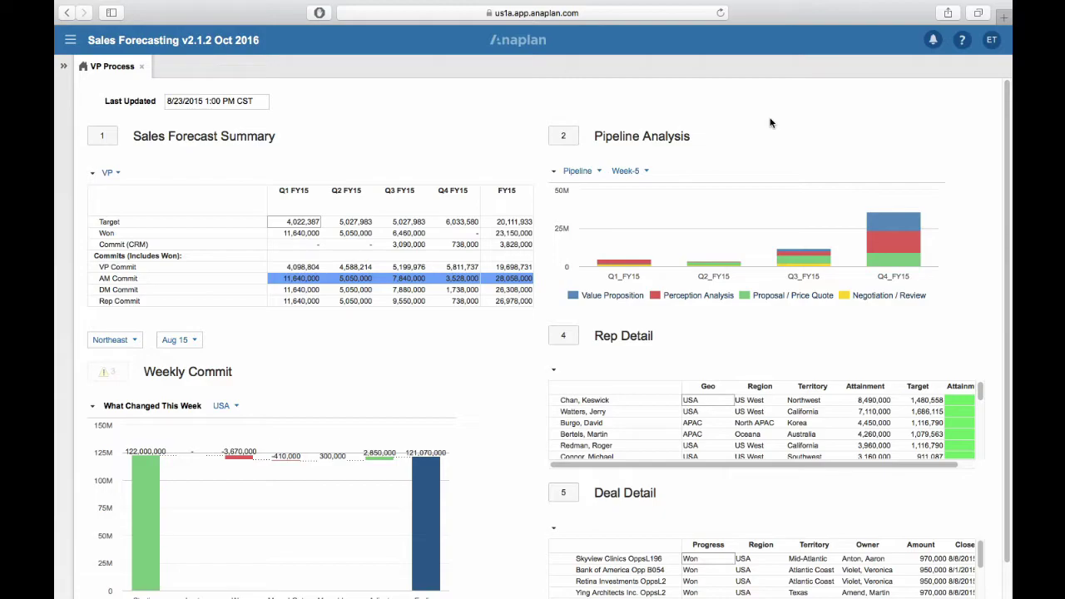
{"action": "left_click", "coordinate": [569, 138]}
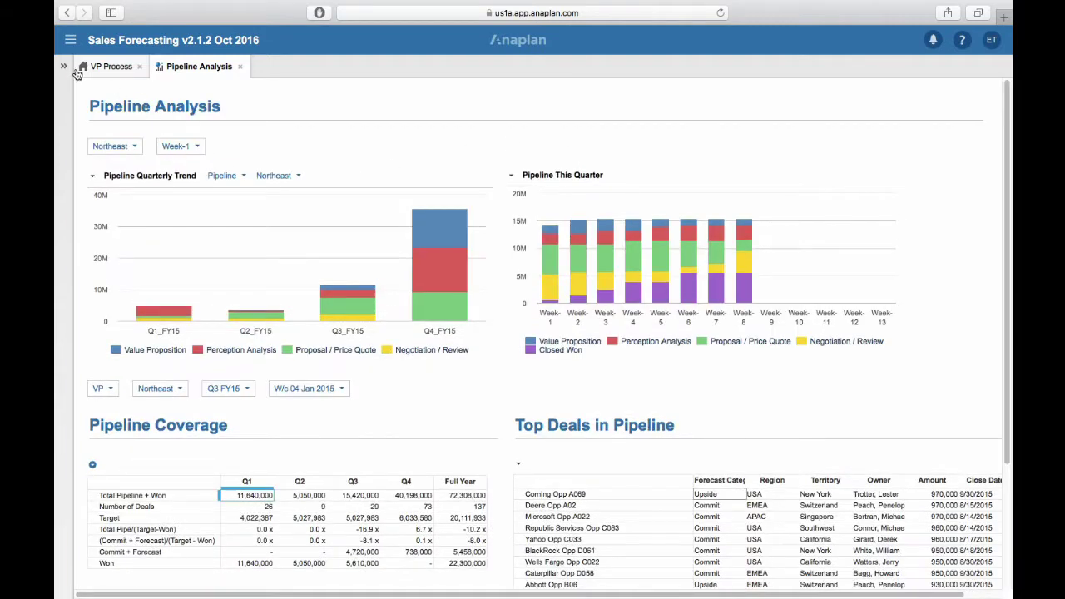
- Open the Deal Details dashboard from the model contents, collapse the contents list and go back to the VP Process dashboard
{"action": "left_click", "coordinate": [65, 69]}
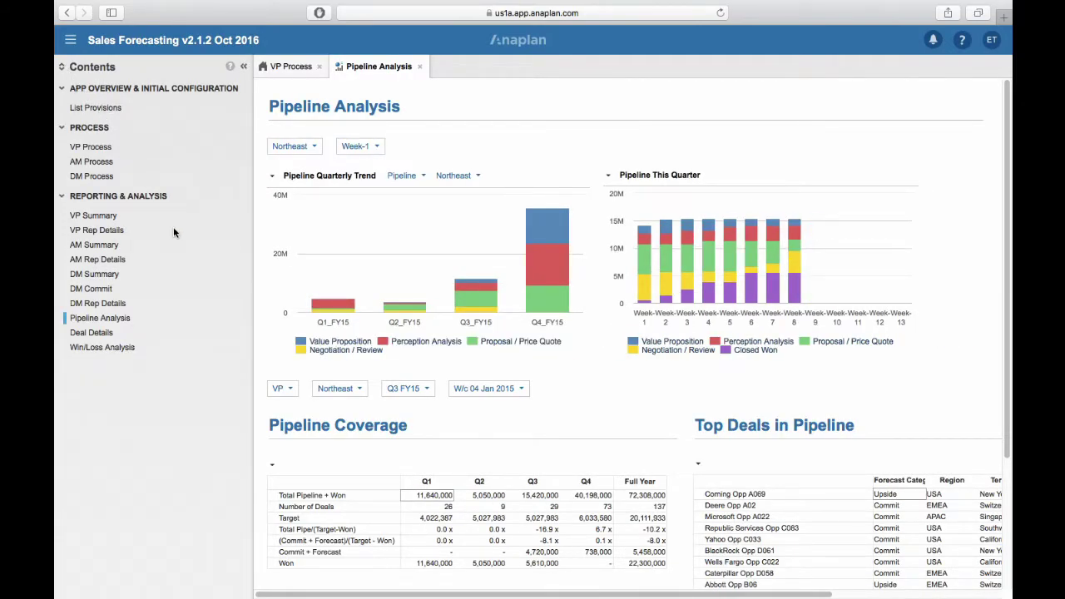
{"action": "left_click", "coordinate": [90, 332]}
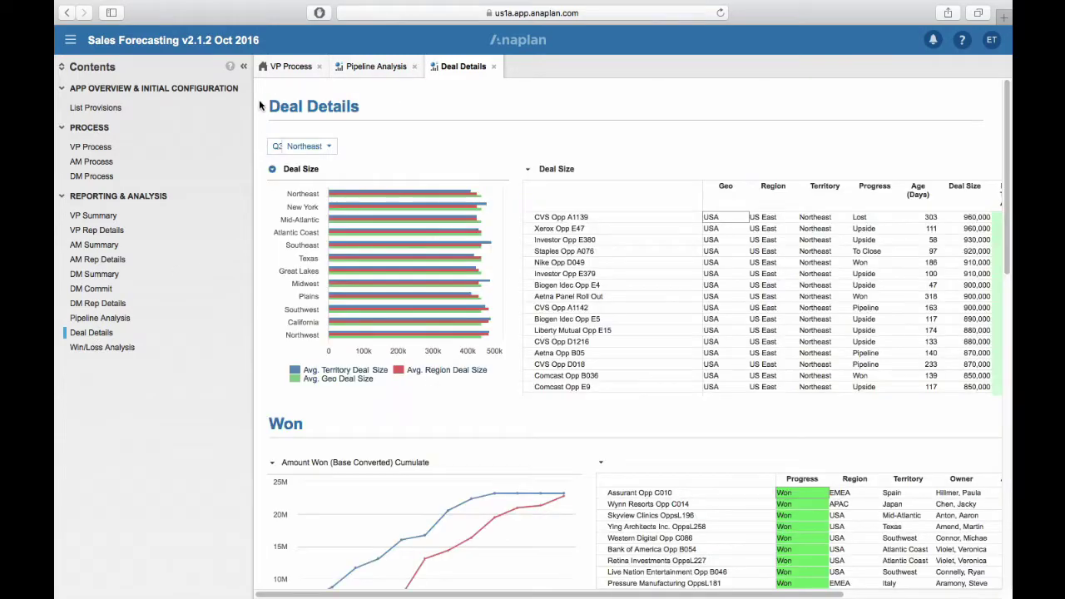
{"action": "left_click", "coordinate": [244, 68]}
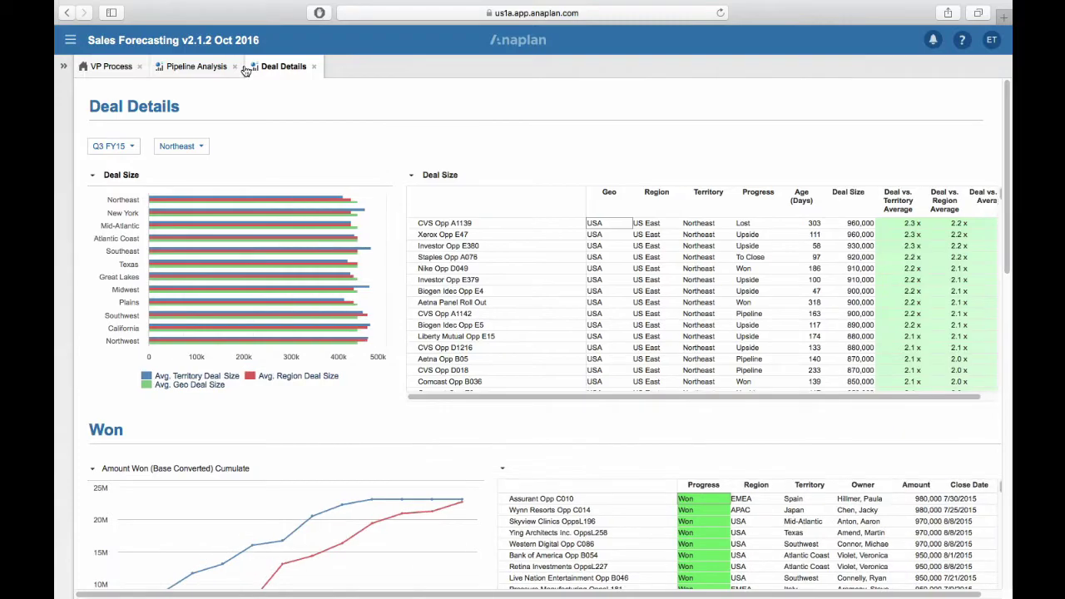
{"action": "left_click", "coordinate": [112, 69]}
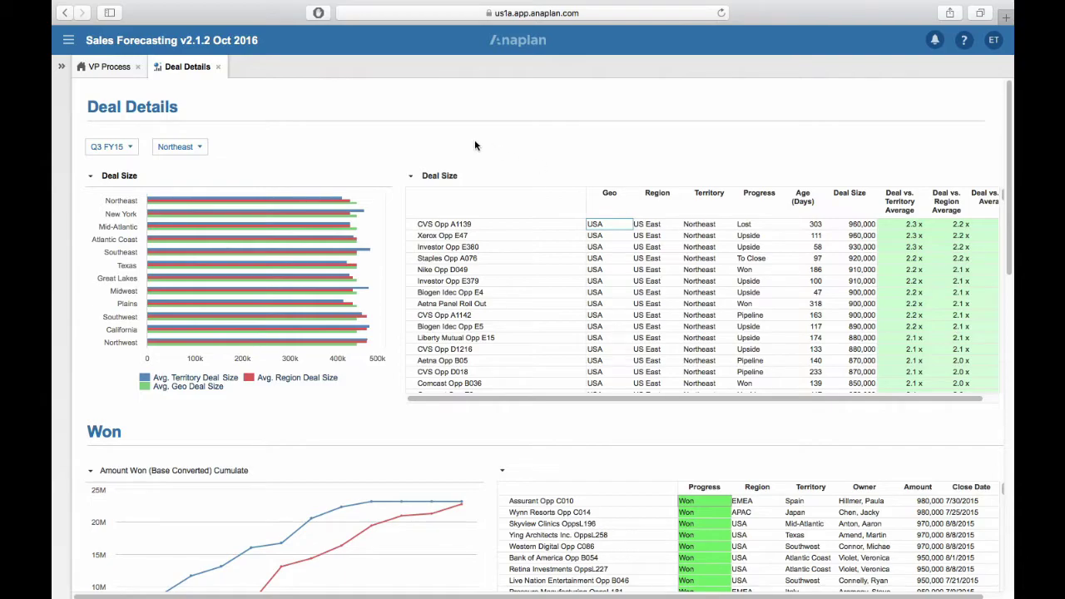
- Search the Deal Size grid for "stap" and jump to the Staples Opp A076 row
{"action": "left_click", "coordinate": [410, 178]}
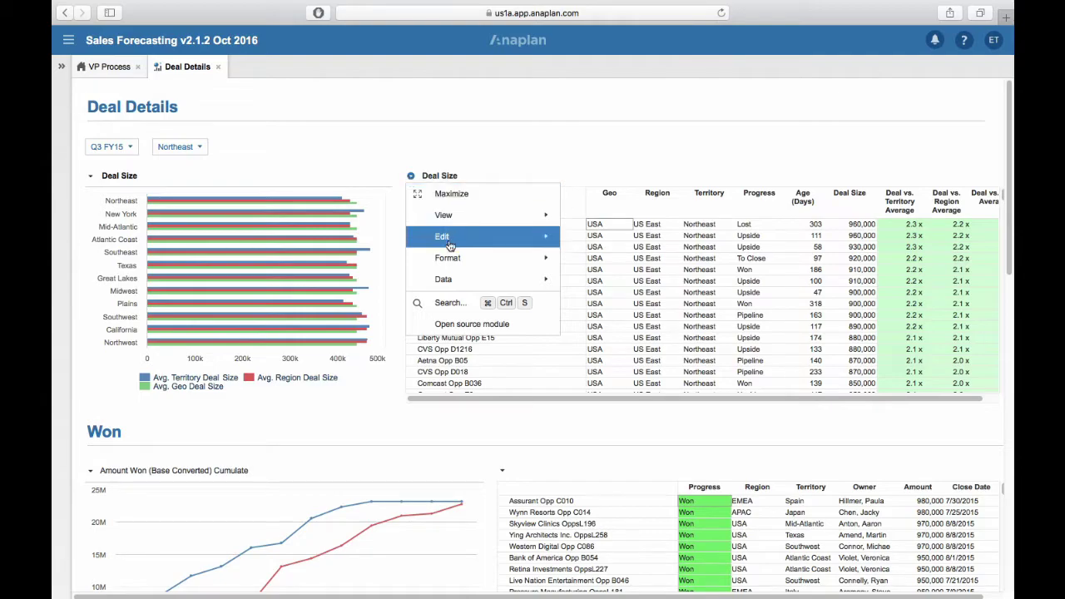
{"action": "left_click", "coordinate": [453, 303]}
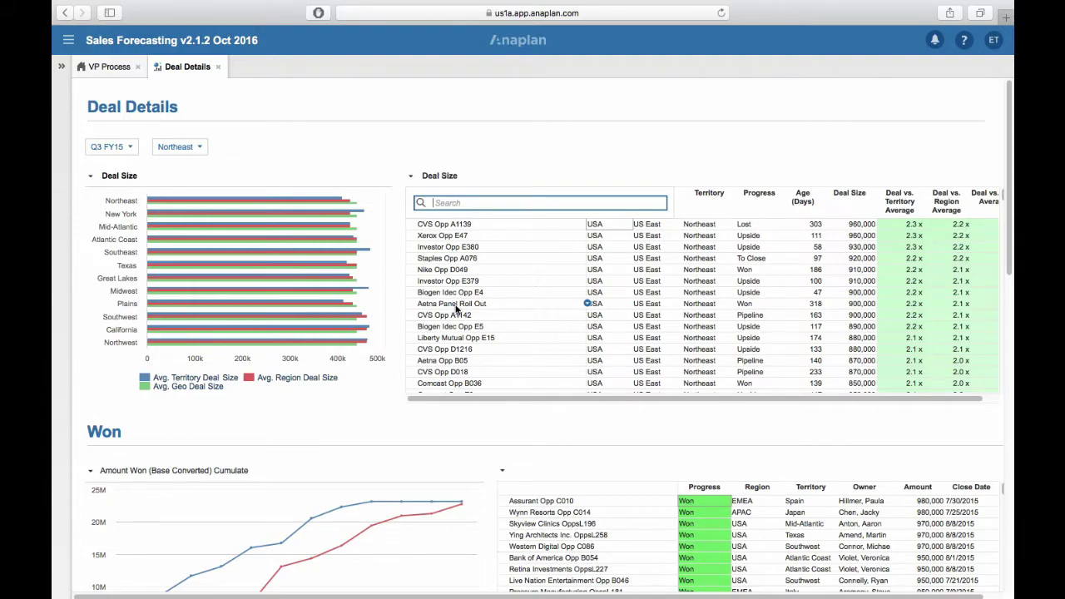
{"action": "type", "text": "stap"}
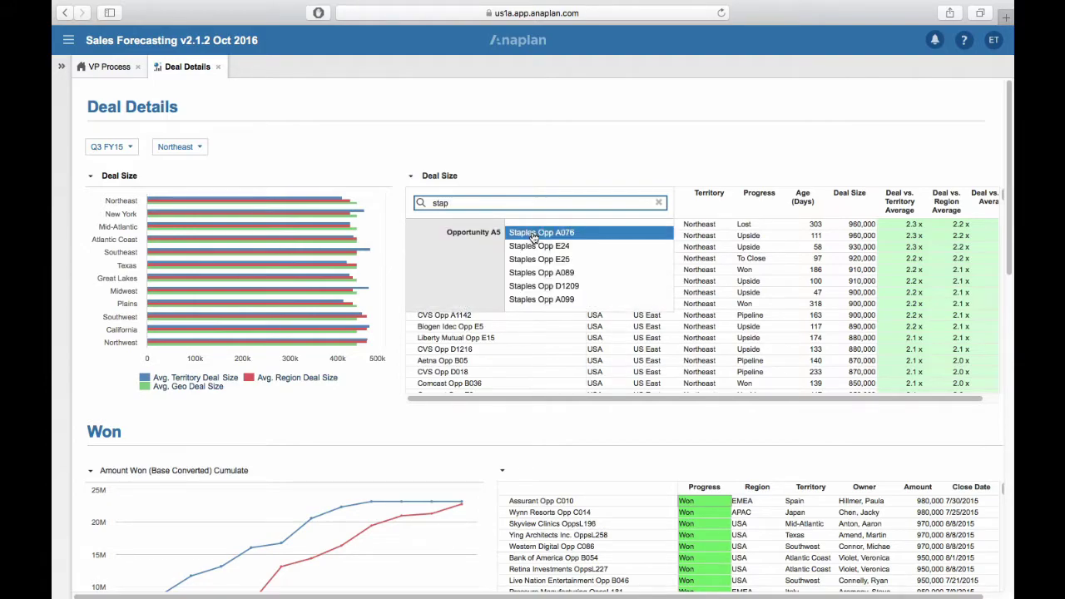
{"action": "left_click", "coordinate": [533, 234]}
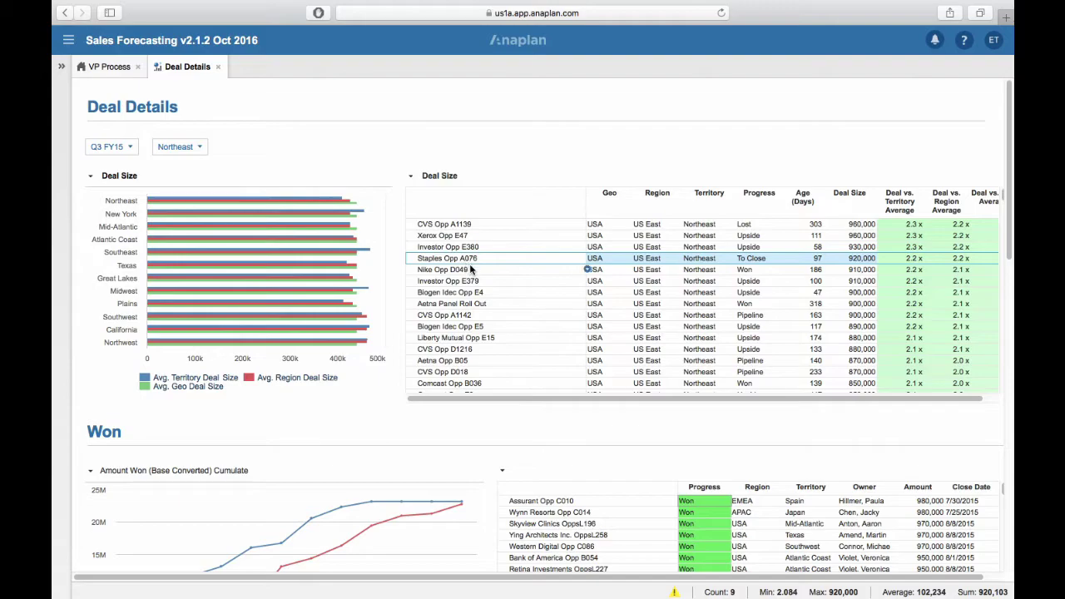
- Search the Deal Size grid for "terr" and jump to the Territory line item
{"action": "left_click", "coordinate": [410, 176]}
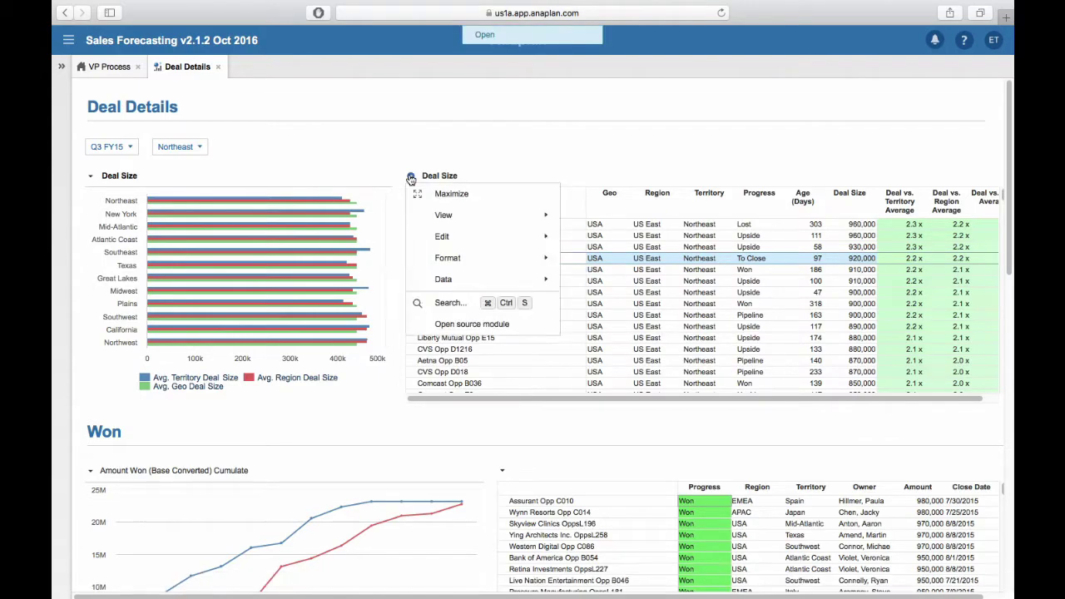
{"action": "left_click", "coordinate": [450, 302]}
{"action": "type", "text": "t"}
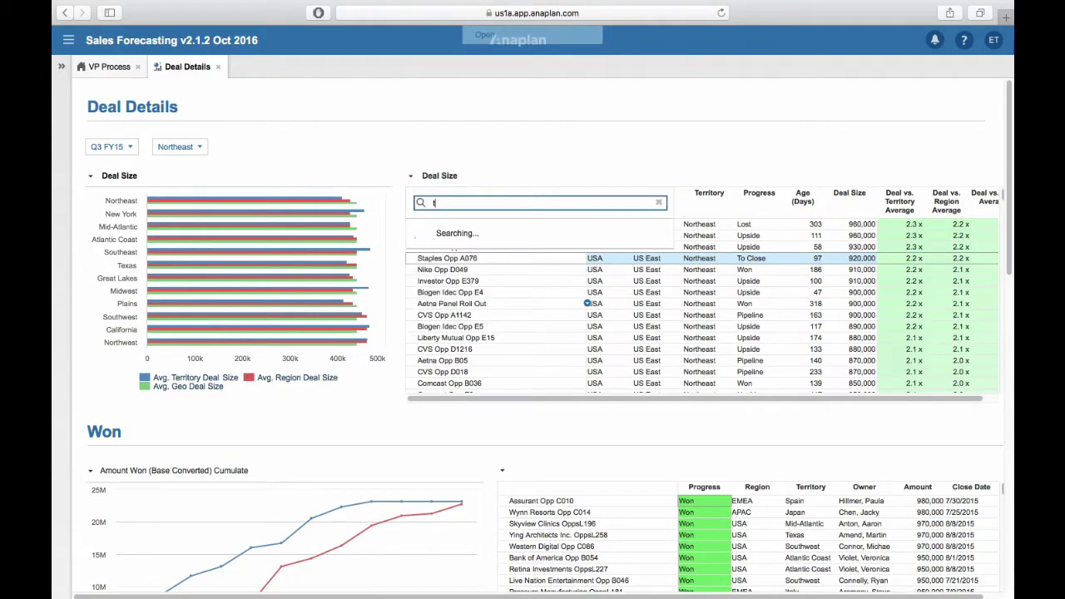
{"action": "type", "text": "err"}
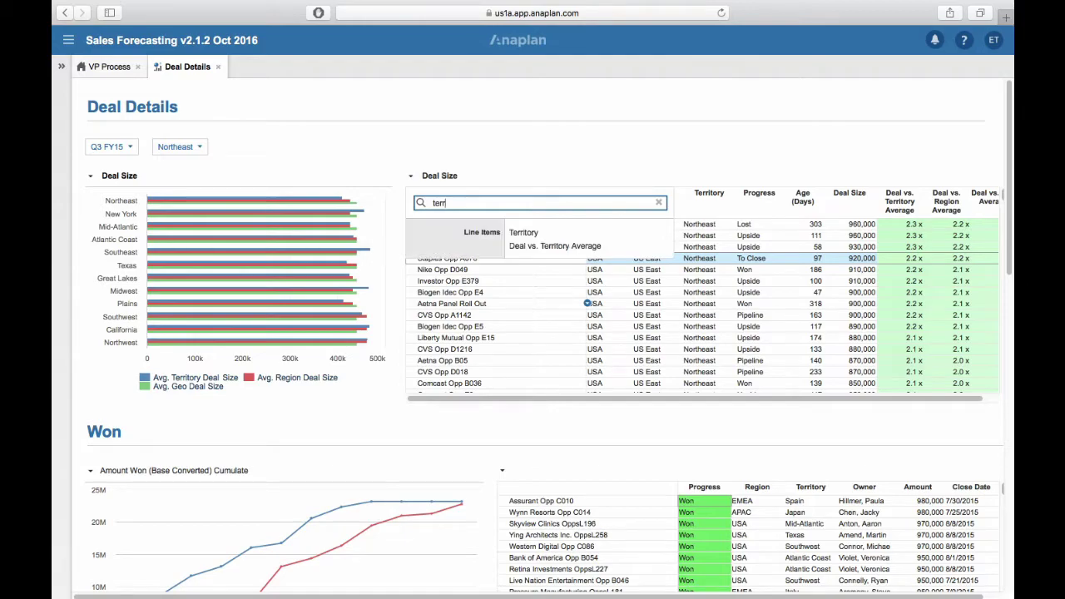
{"action": "left_click", "coordinate": [528, 232]}
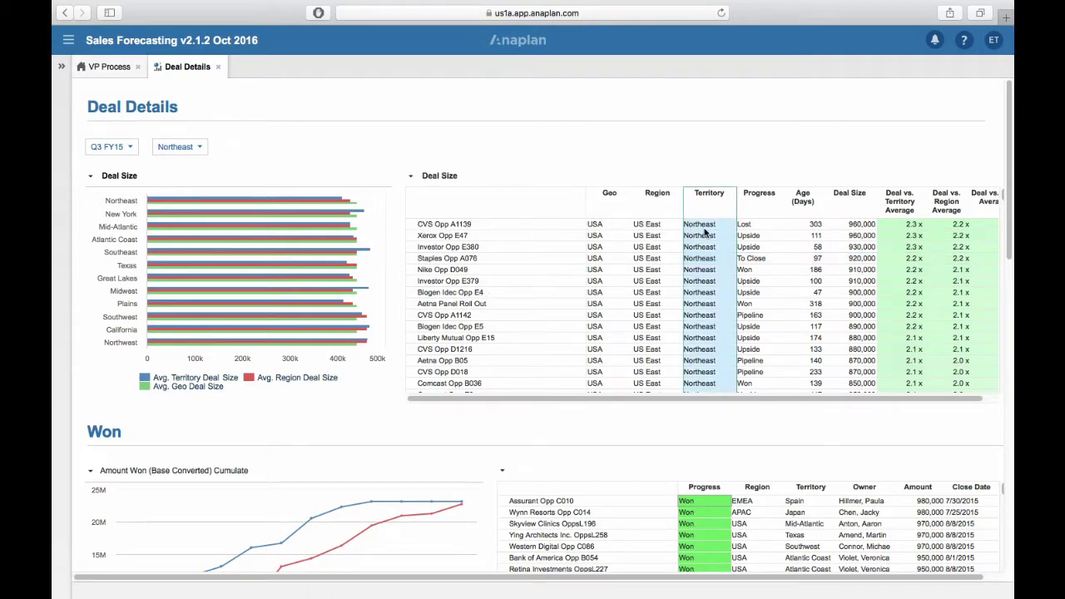
- Search the Deal Size grid for the cell text "north" and leave the search
{"action": "left_click", "coordinate": [408, 177]}
{"action": "left_click", "coordinate": [441, 305]}
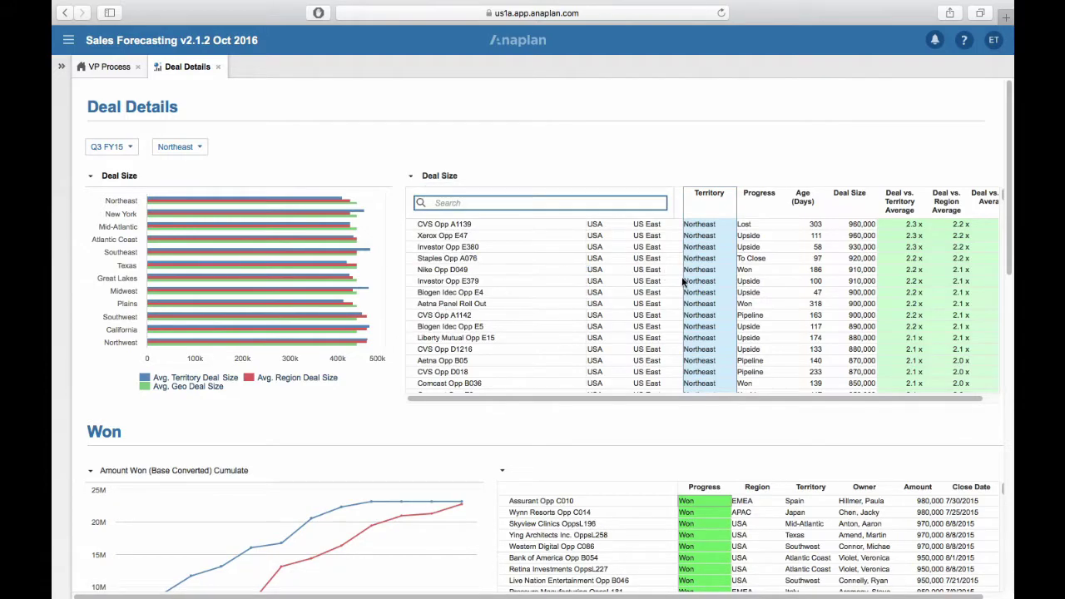
{"action": "type", "text": "north"}
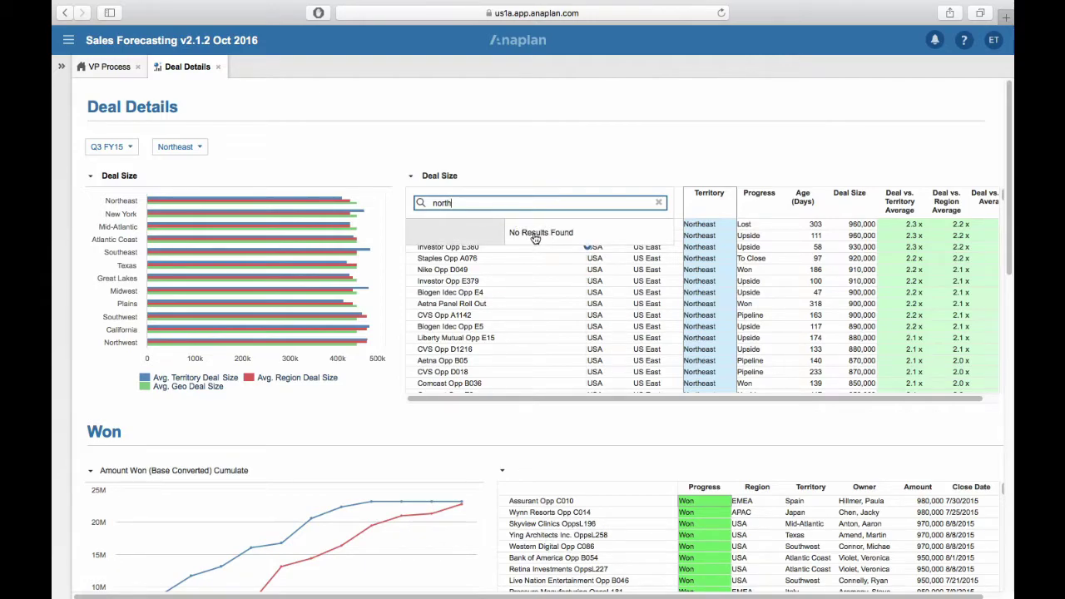
{"action": "left_click", "coordinate": [758, 236]}
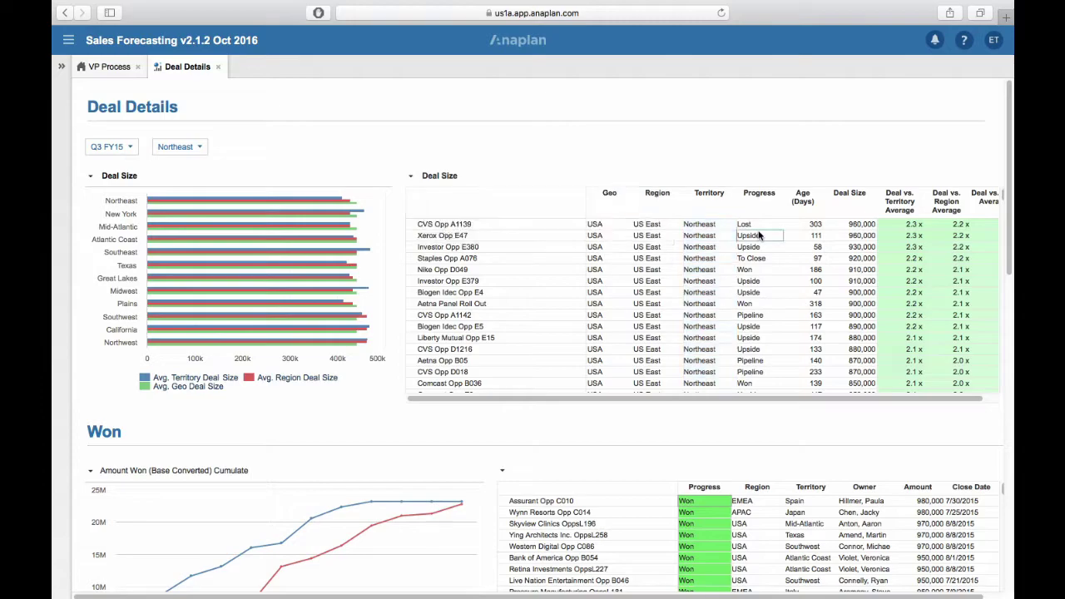
- Filter the Deal Size grid to deals whose Progress is equal to Won
{"action": "left_click", "coordinate": [760, 195]}
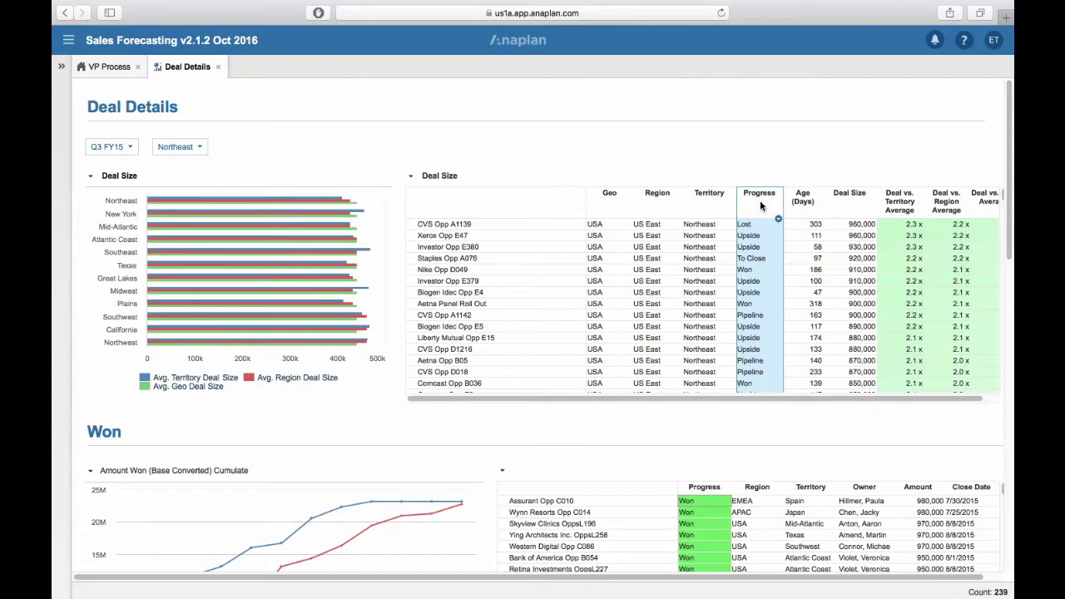
{"action": "left_click", "coordinate": [411, 176]}
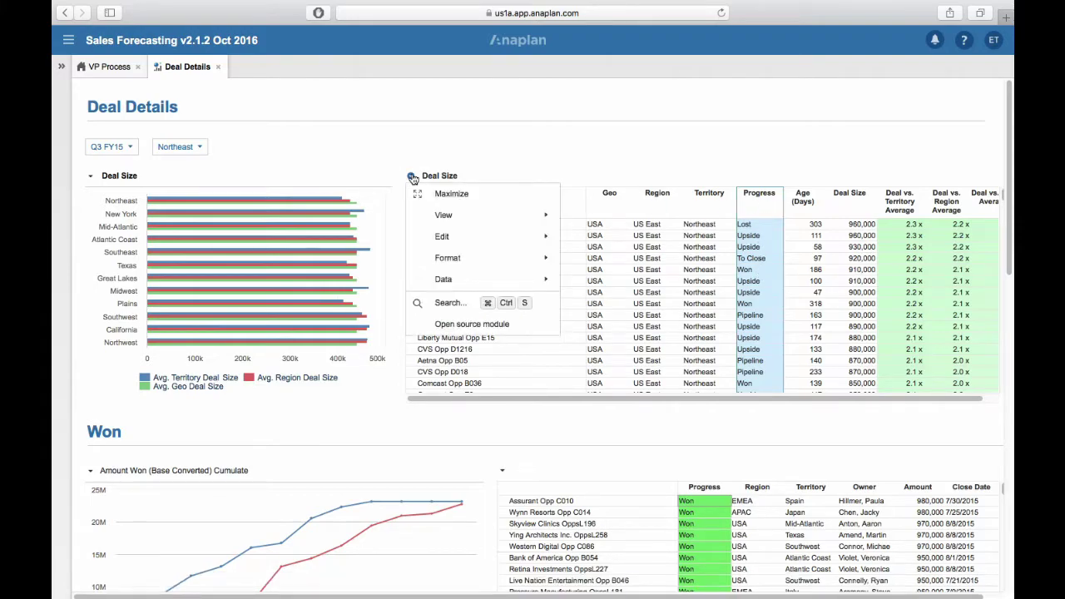
{"action": "mouse_move", "coordinate": [516, 280]}
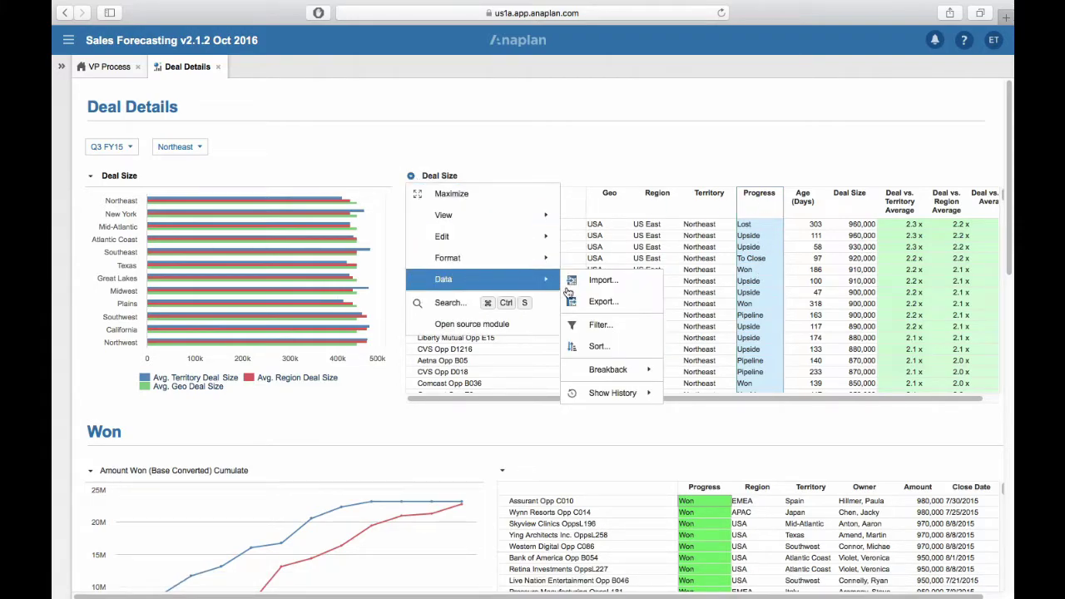
{"action": "left_click", "coordinate": [599, 326]}
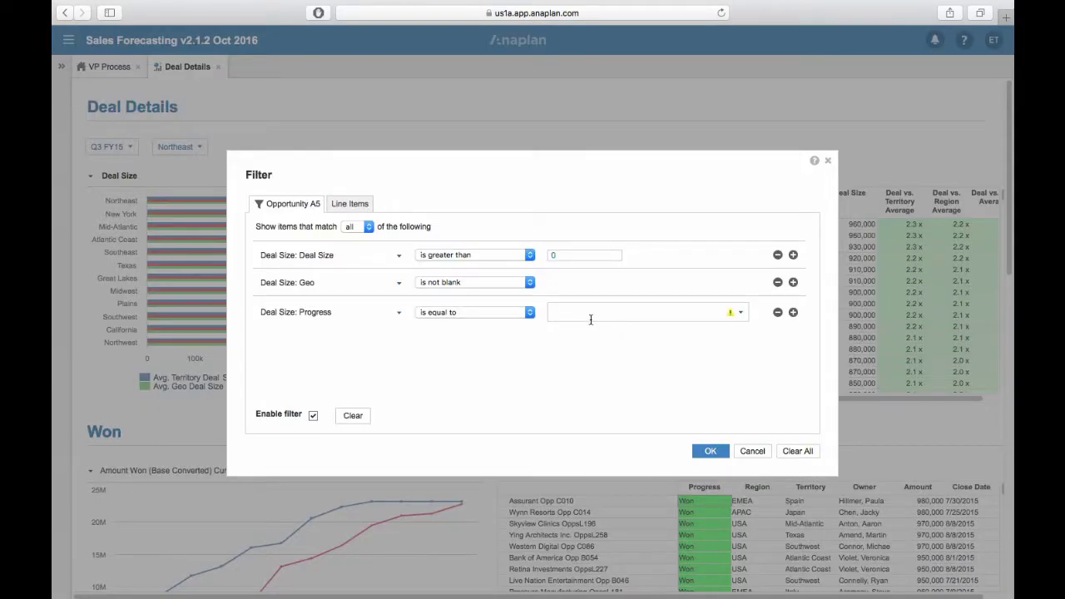
{"action": "left_click", "coordinate": [591, 319]}
{"action": "type", "text": "won"}
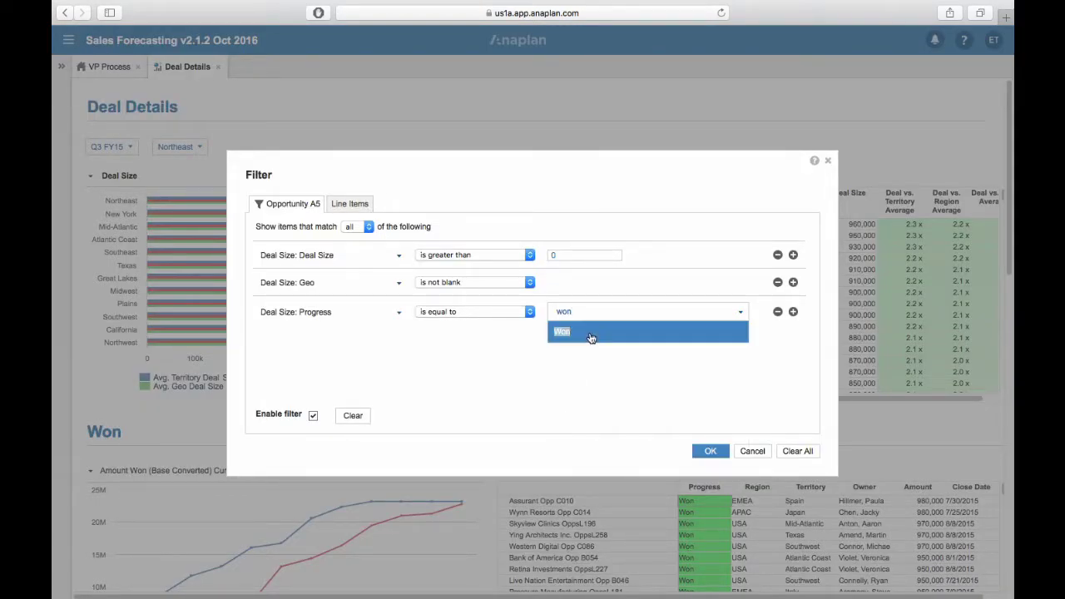
{"action": "left_click", "coordinate": [590, 339]}
{"action": "left_click", "coordinate": [710, 451]}
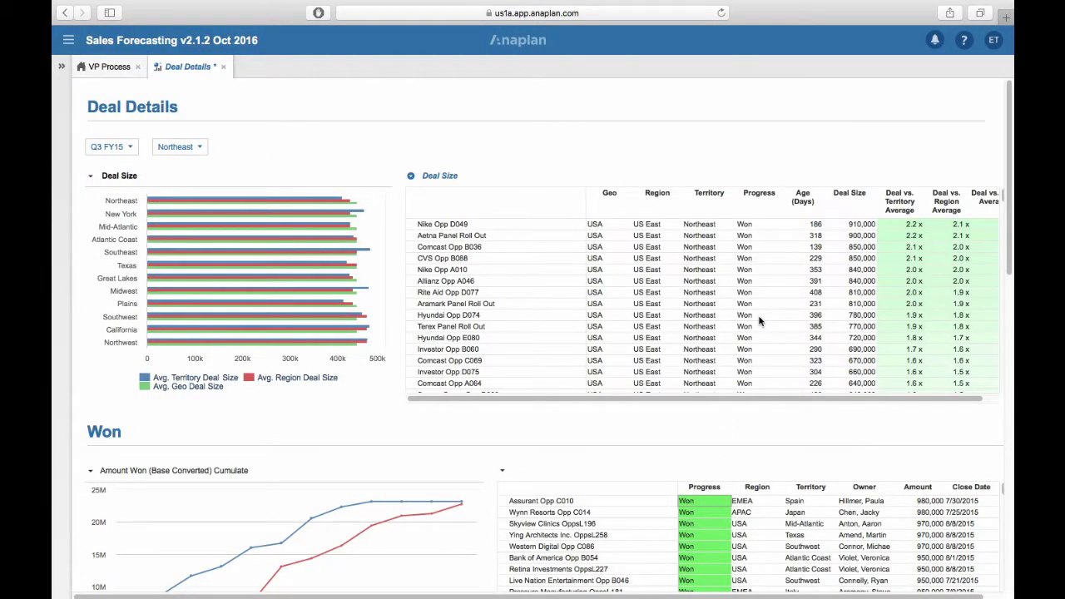
- Reset the Deal Details dashboard to remove the Progress filter from the Deal Size grid
{"action": "left_click", "coordinate": [757, 200]}
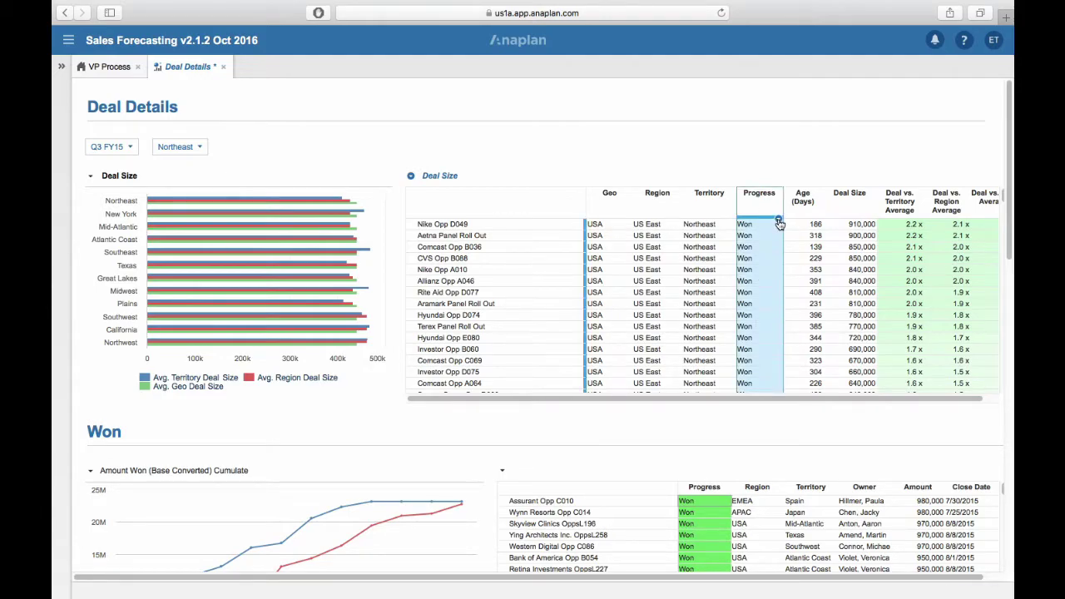
{"action": "left_click", "coordinate": [159, 70]}
{"action": "left_click", "coordinate": [103, 90]}
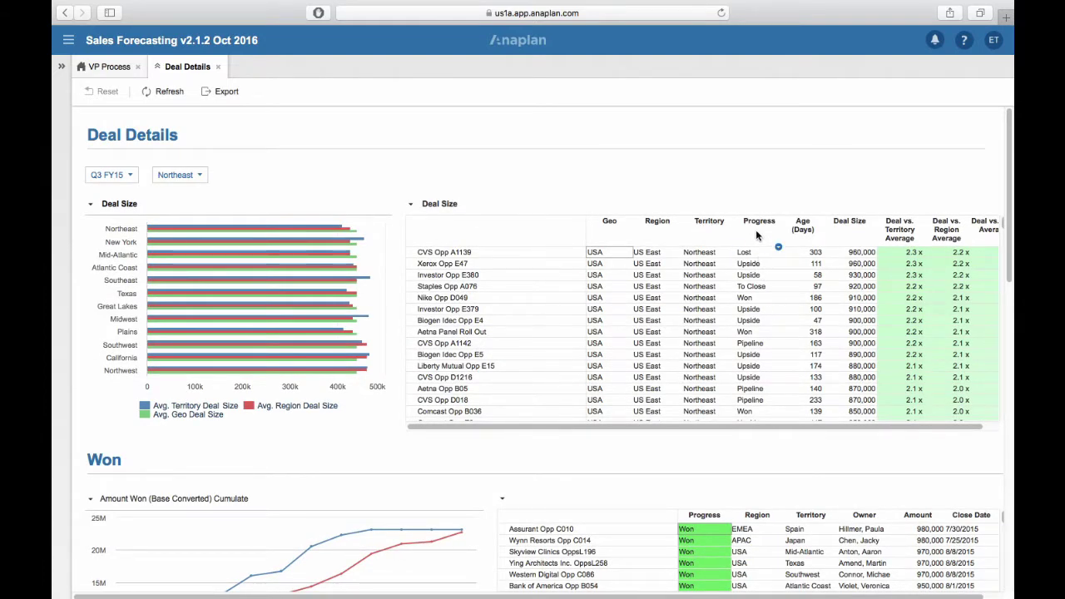
- Apply a list filter on the Progress column of the Deal Size grid to show only Won deals
{"action": "left_click", "coordinate": [756, 235]}
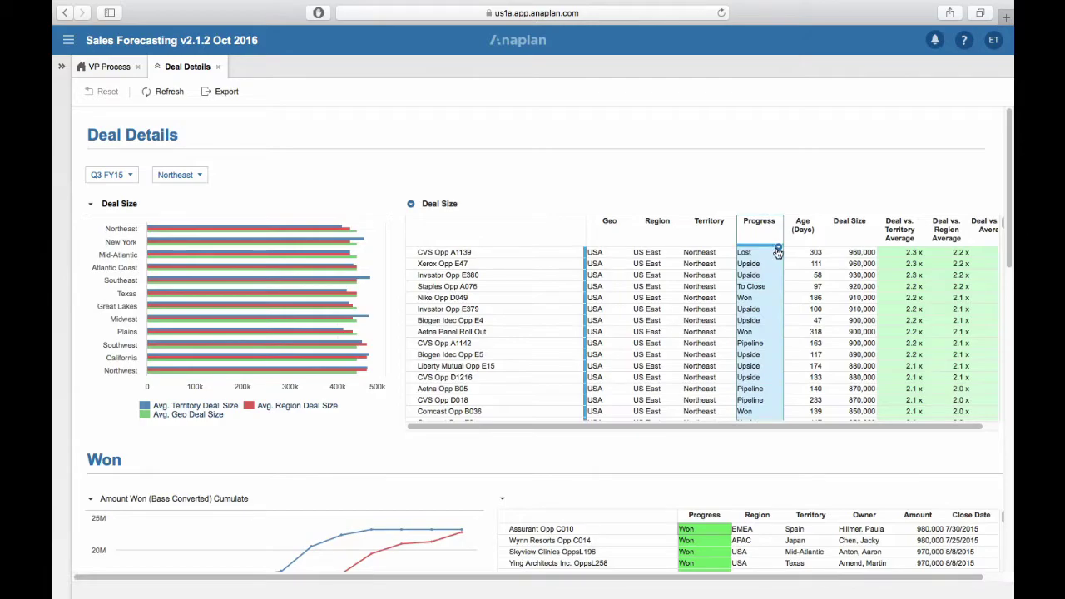
{"action": "left_click", "coordinate": [777, 249]}
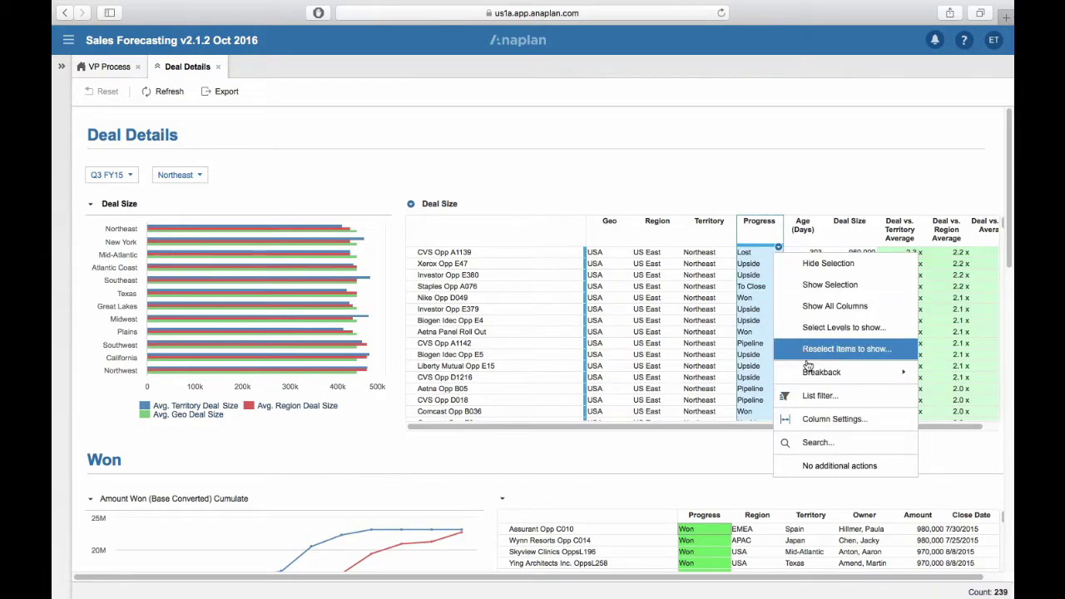
{"action": "left_click", "coordinate": [809, 401]}
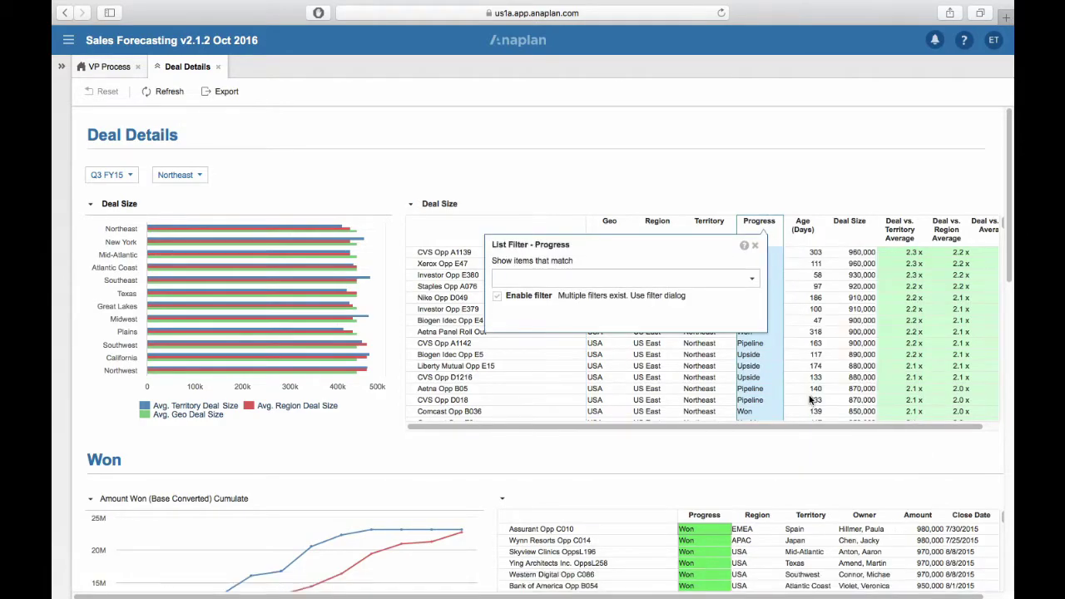
{"action": "left_click", "coordinate": [753, 286]}
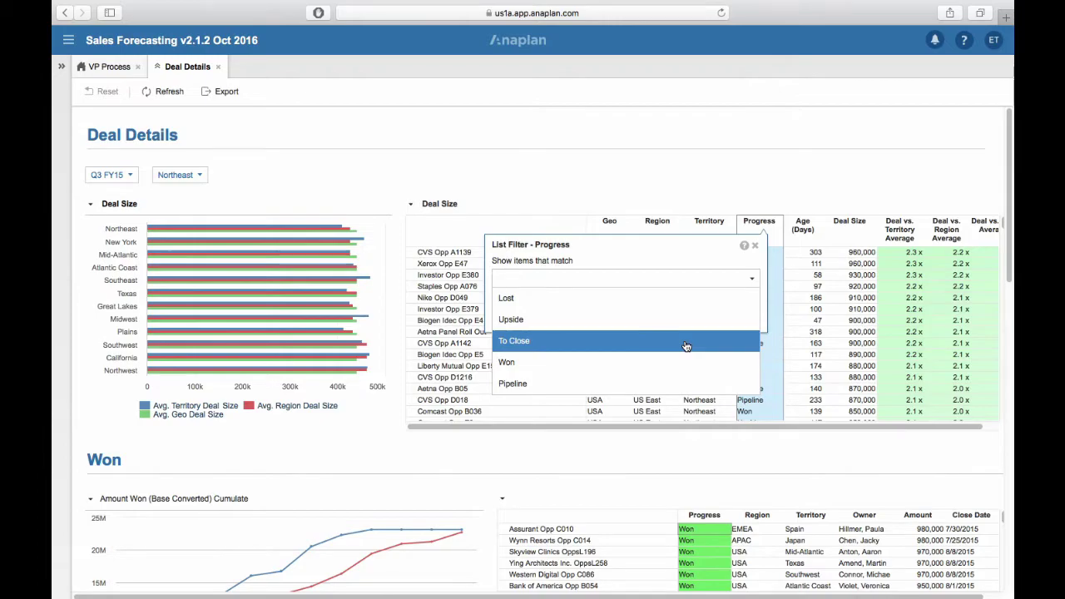
{"action": "left_click", "coordinate": [684, 364]}
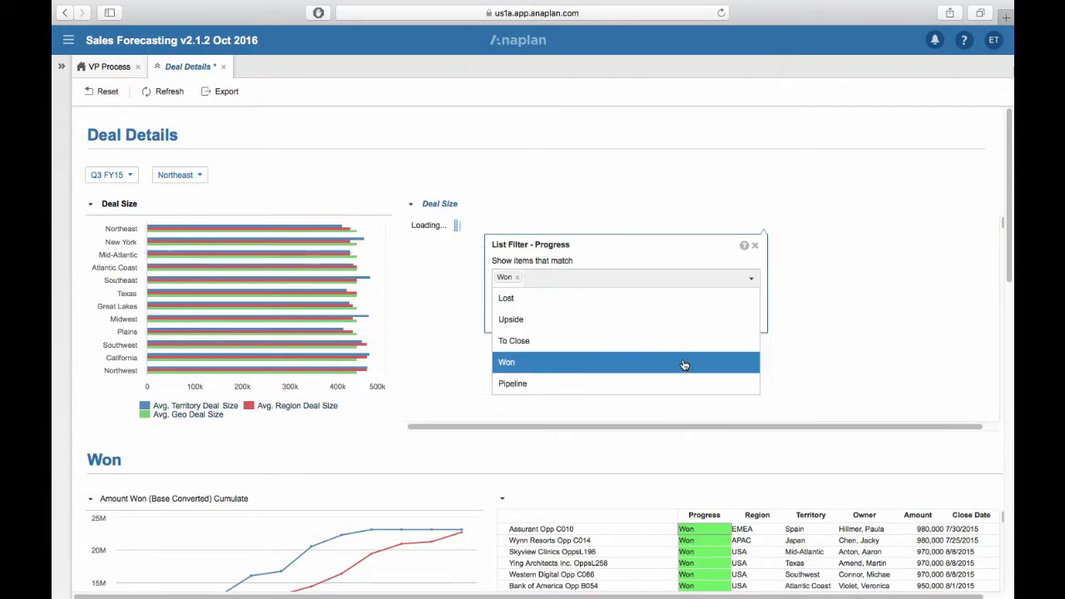
{"action": "left_click", "coordinate": [824, 297]}
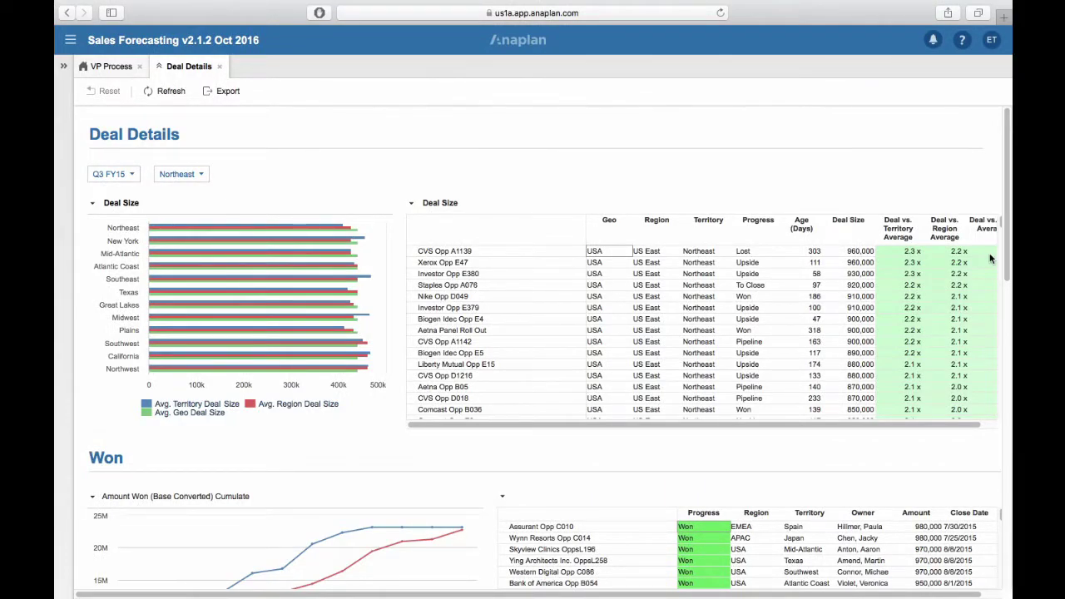
- Remove the existing Deal vs. Geo Average row sort from the Deal Size grid
{"action": "left_click", "coordinate": [802, 228]}
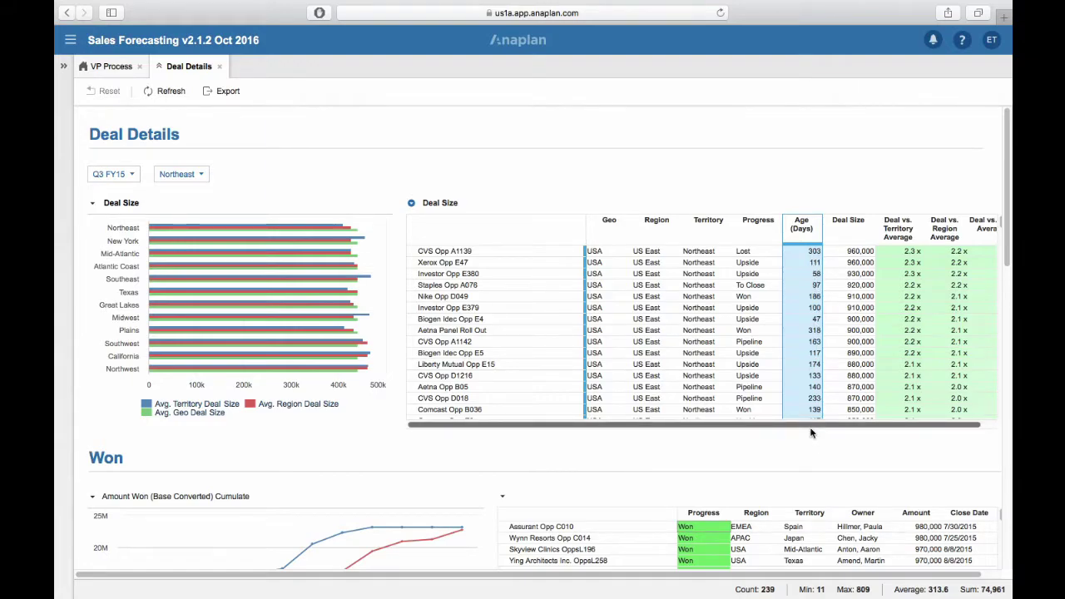
{"action": "left_click", "coordinate": [812, 297]}
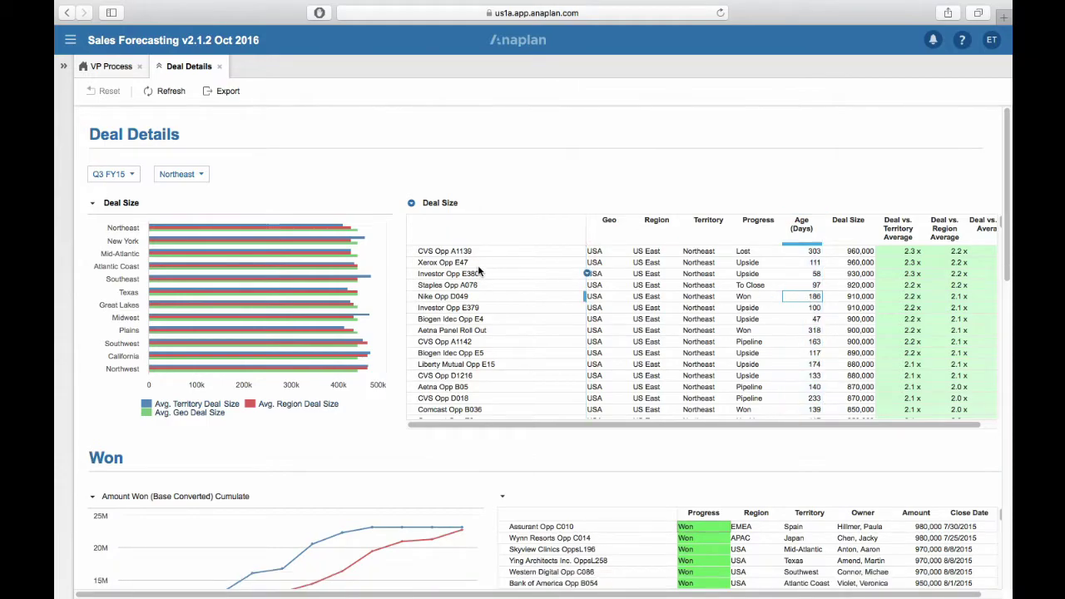
{"action": "left_click", "coordinate": [411, 203]}
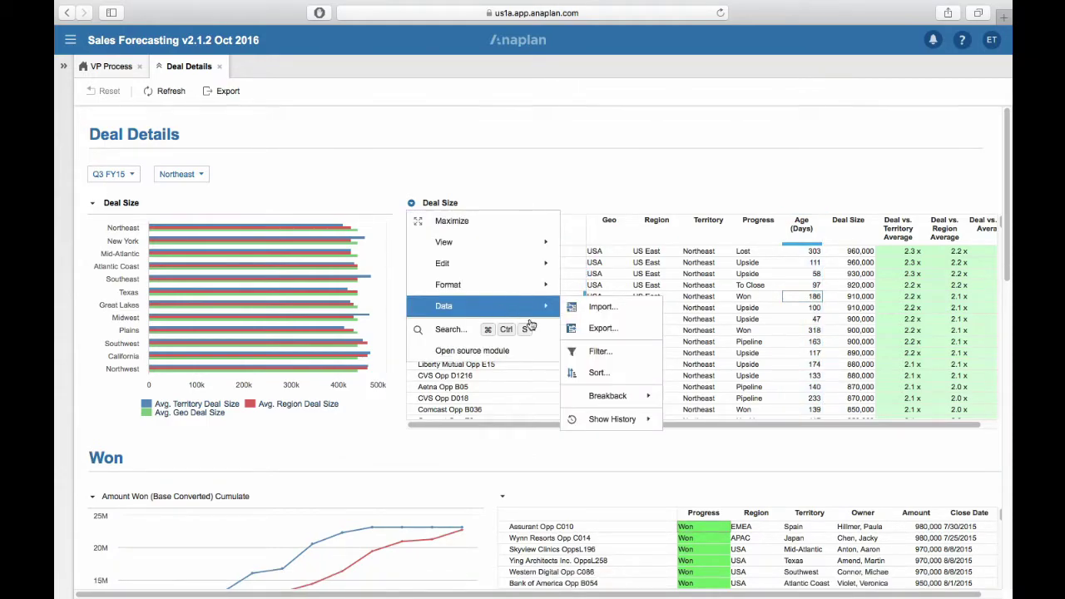
{"action": "left_click", "coordinate": [592, 372]}
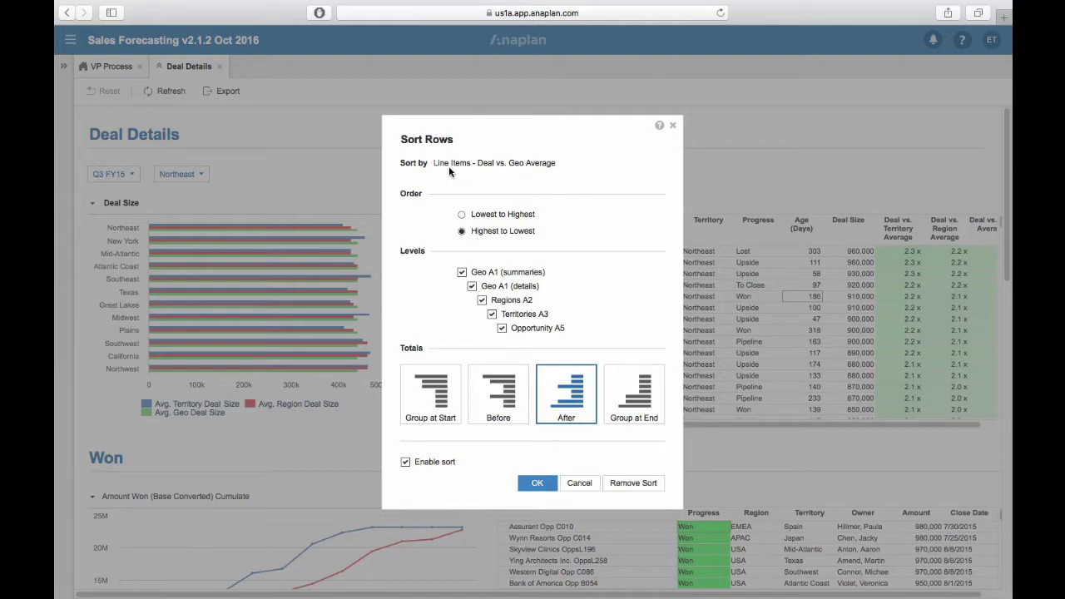
{"action": "left_click", "coordinate": [632, 485]}
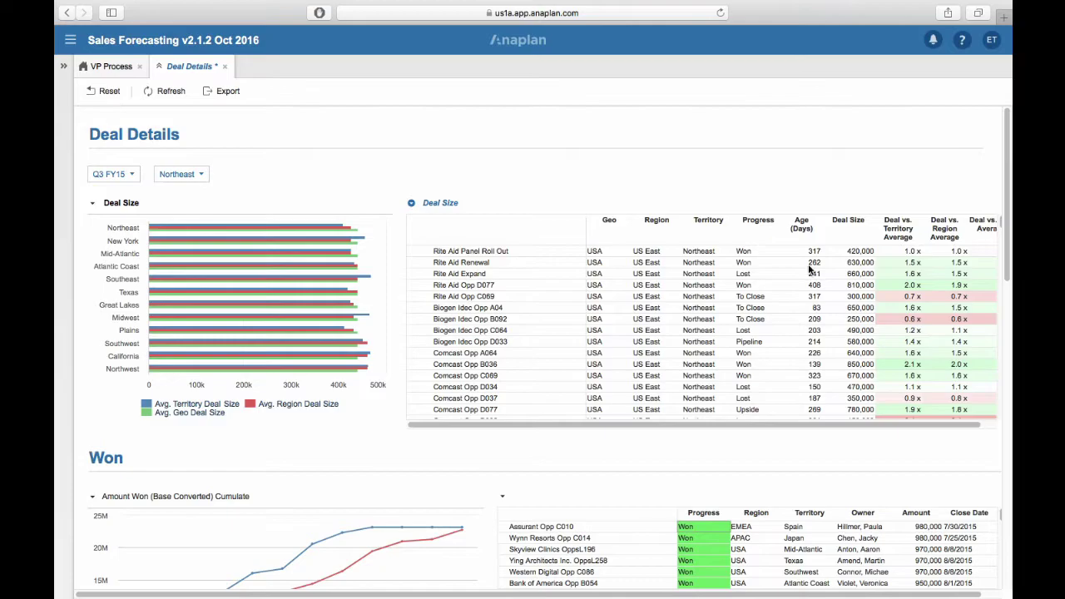
- Sort the Deal Size grid rows by Age (Days) from lowest to highest and look through the sorted deals
{"action": "left_click", "coordinate": [807, 230]}
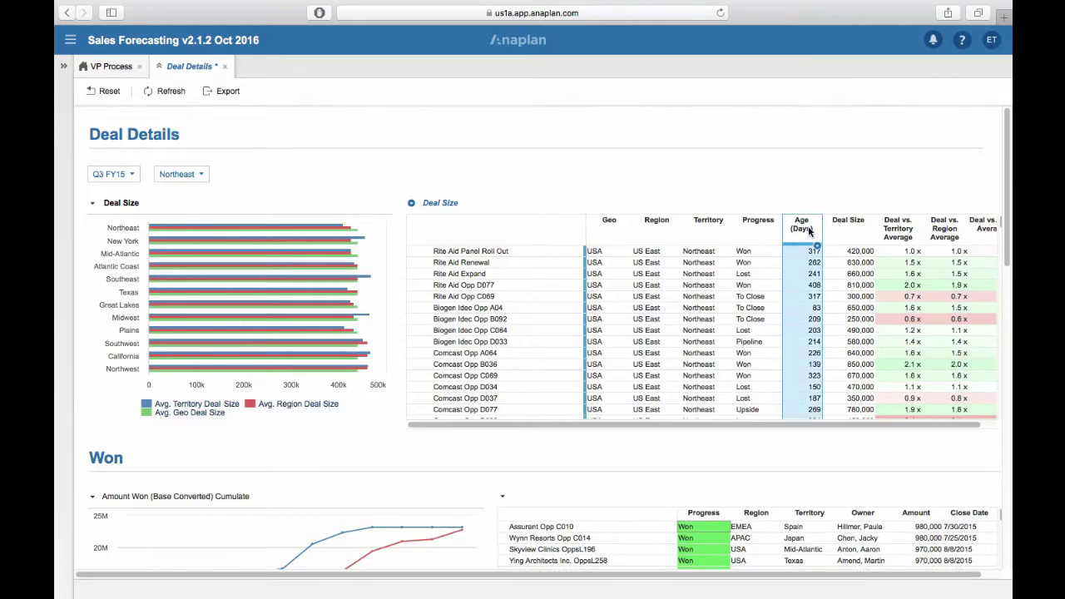
{"action": "left_click", "coordinate": [412, 203]}
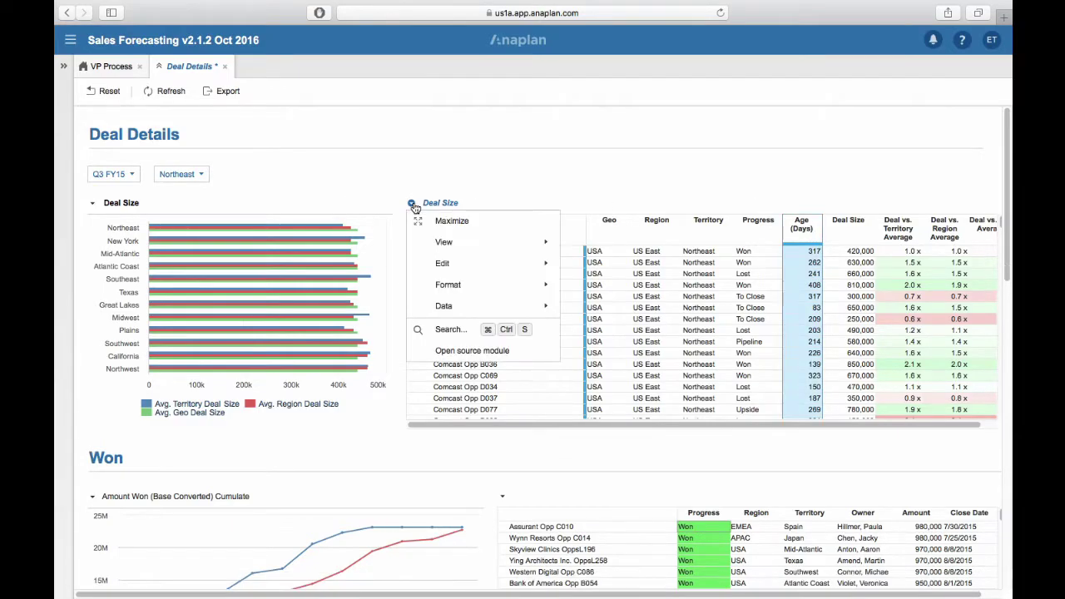
{"action": "mouse_move", "coordinate": [479, 305]}
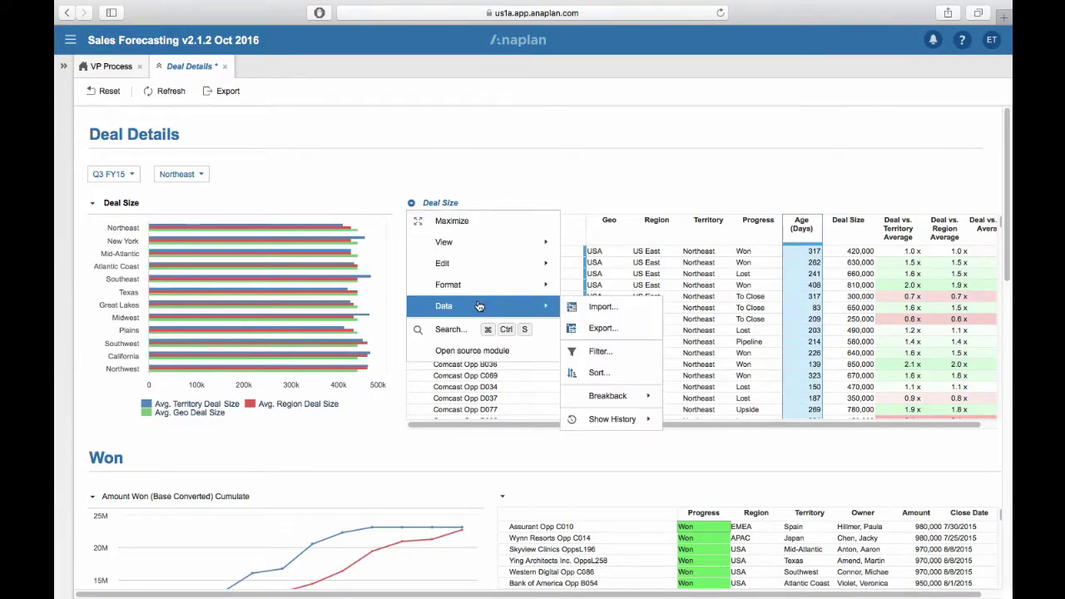
{"action": "left_click", "coordinate": [606, 378]}
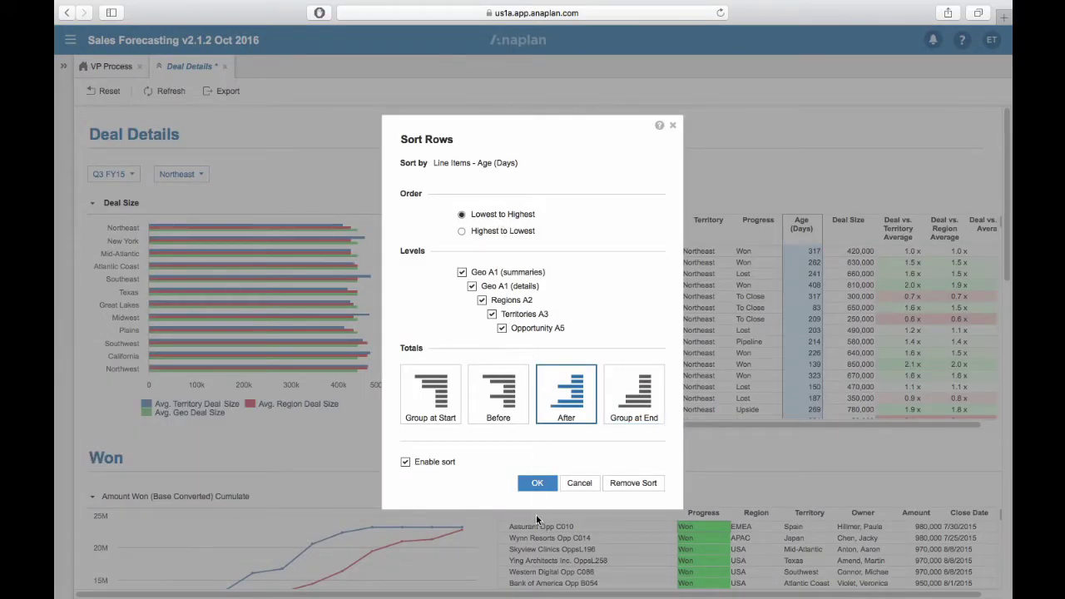
{"action": "left_click", "coordinate": [536, 485]}
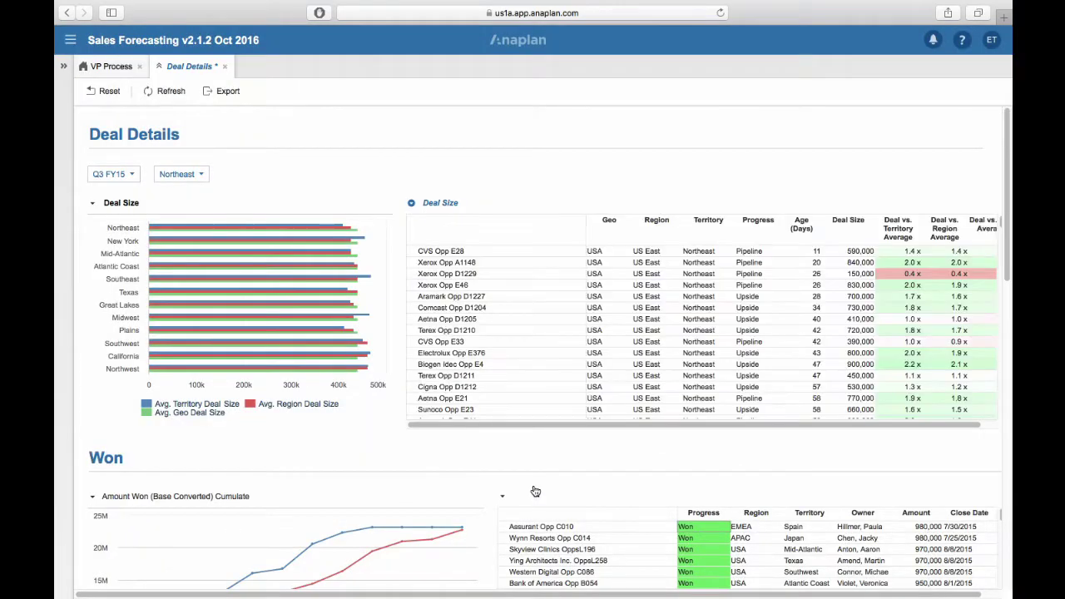
{"action": "scroll", "coordinate": [887, 363], "scroll_direction": "down", "scroll_amount": 3}
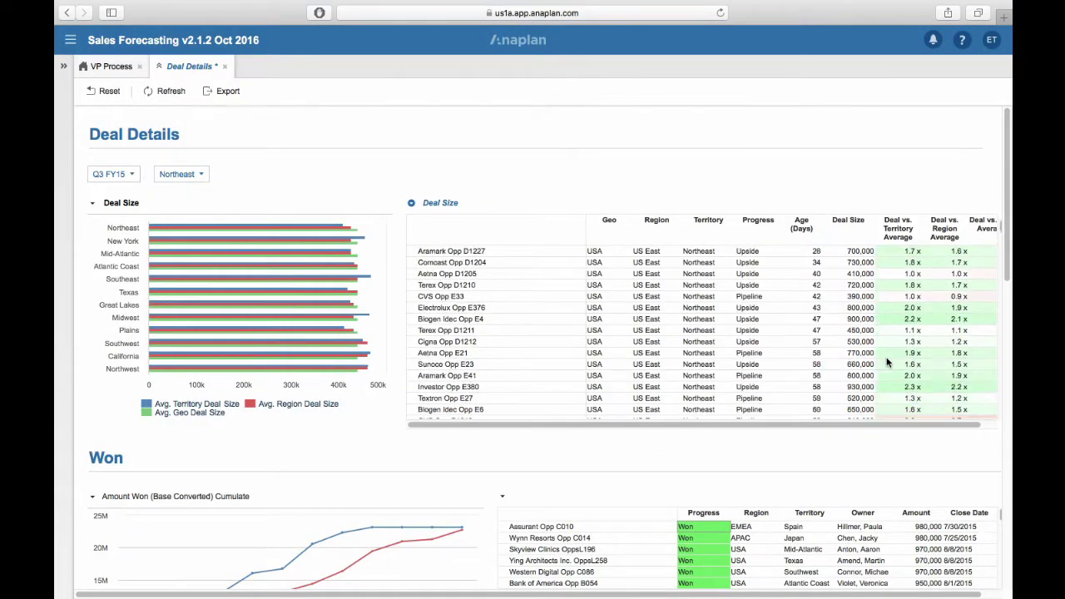
{"action": "scroll", "coordinate": [887, 363], "scroll_direction": "down", "scroll_amount": 10}
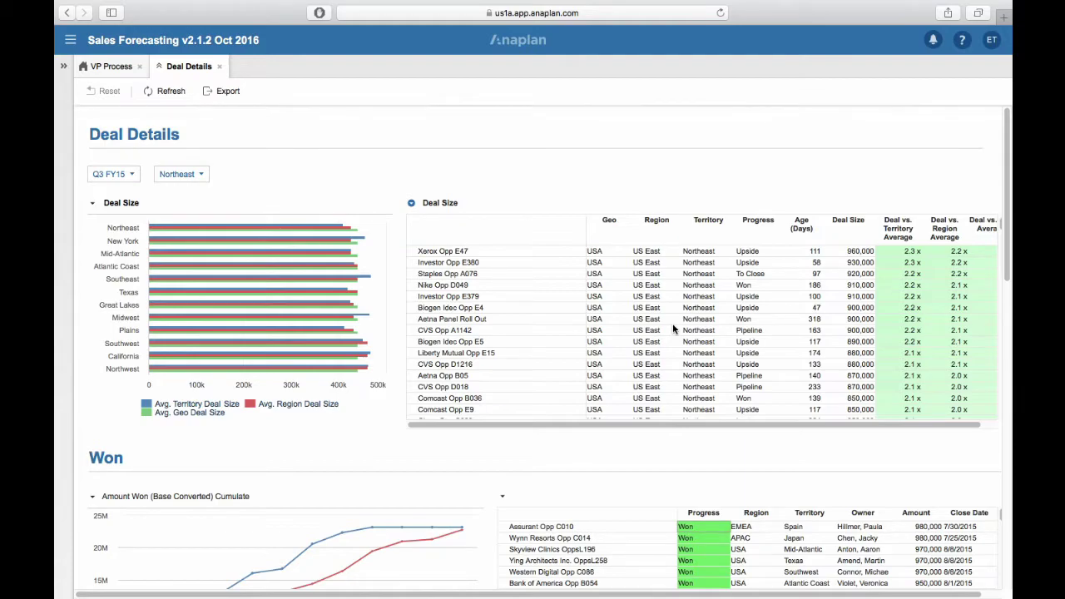
- Pivot the Deal Size grid, moving Opportunity A5 from rows to pages and the line items from columns to rows
{"action": "scroll", "coordinate": [674, 330], "scroll_direction": "right", "scroll_amount": 2}
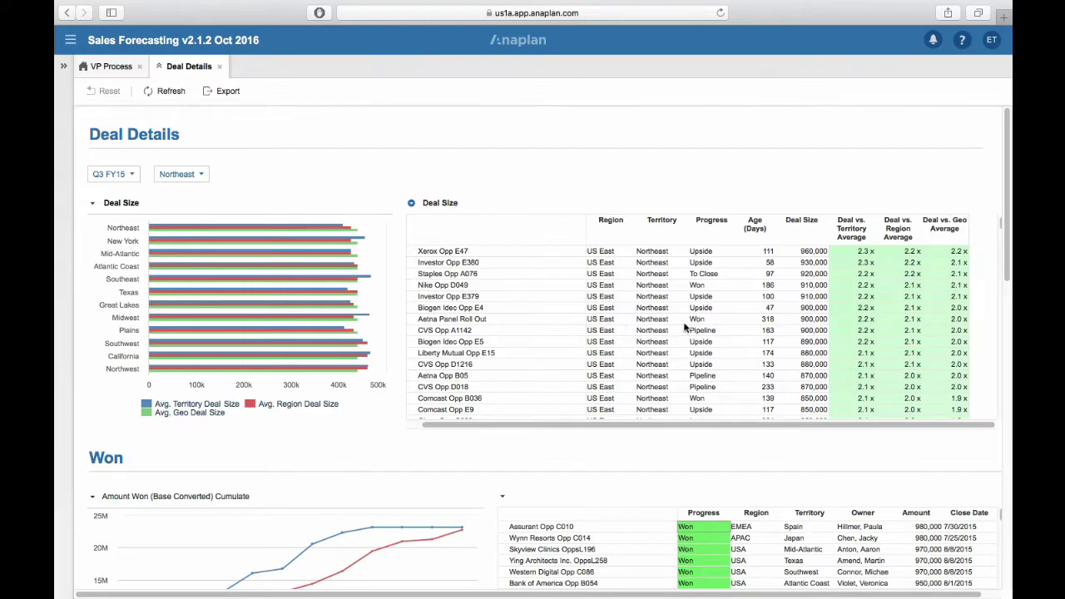
{"action": "scroll", "coordinate": [678, 324], "scroll_direction": "left", "scroll_amount": 2}
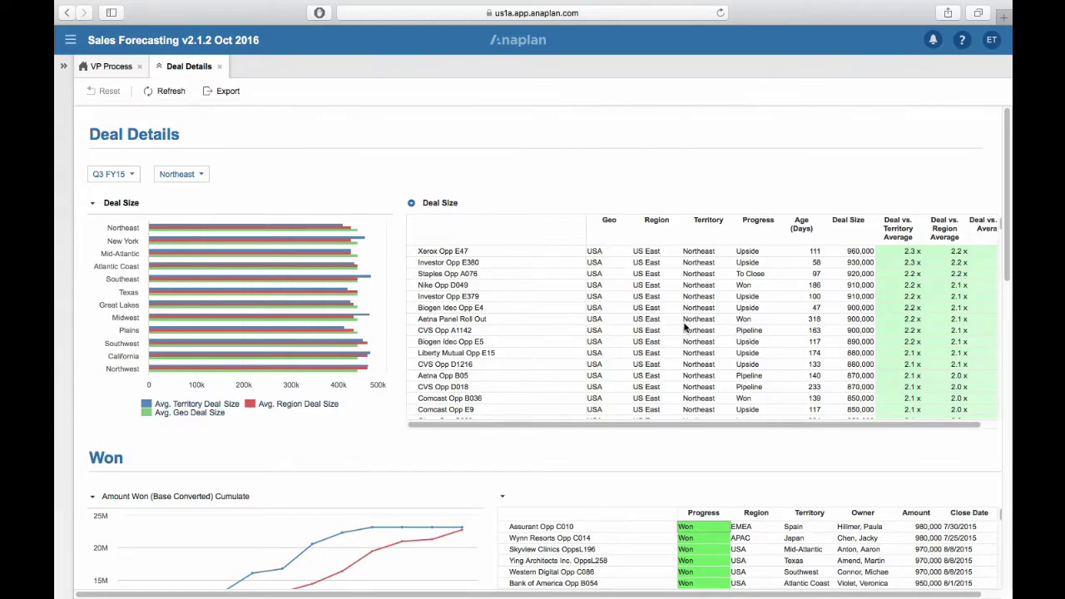
{"action": "left_click", "coordinate": [411, 203]}
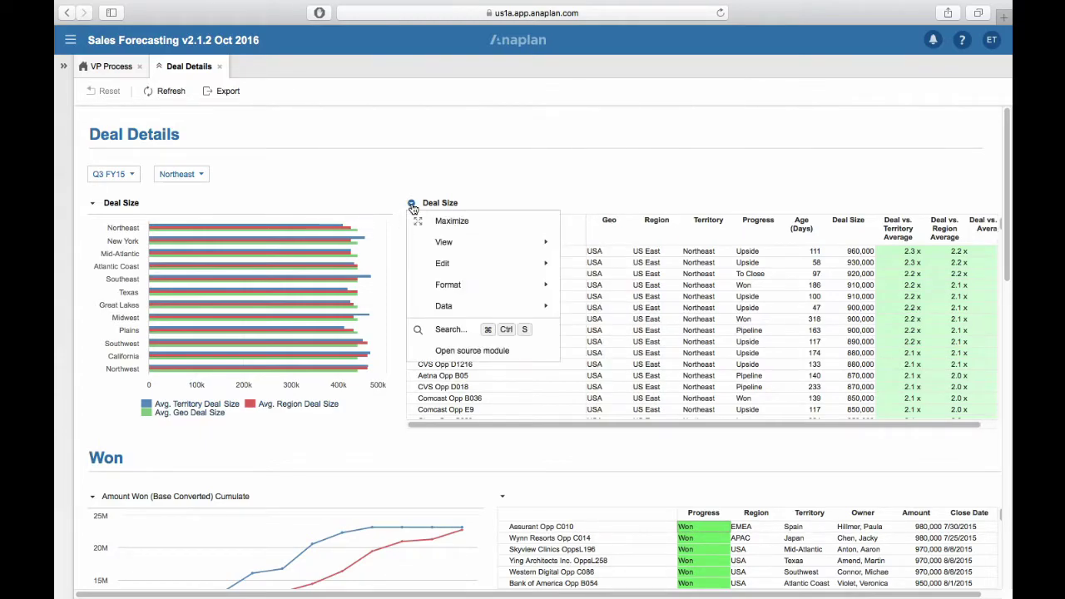
{"action": "mouse_move", "coordinate": [464, 241]}
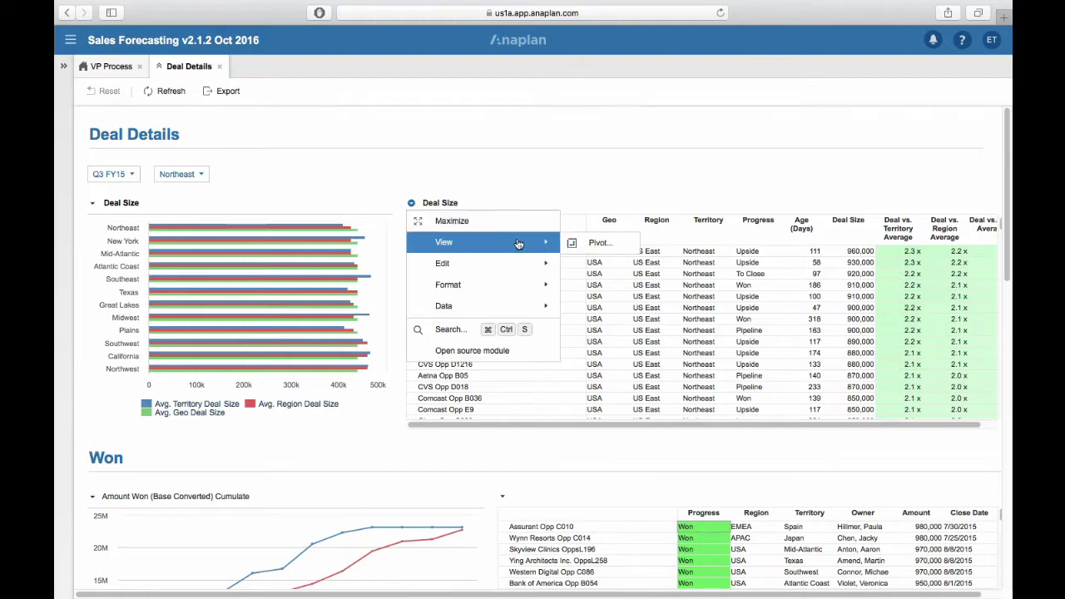
{"action": "left_click", "coordinate": [578, 246]}
{"action": "left_click_drag", "start_coordinate": [488, 316], "coordinate": [558, 190]}
{"action": "left_click", "coordinate": [660, 381]}
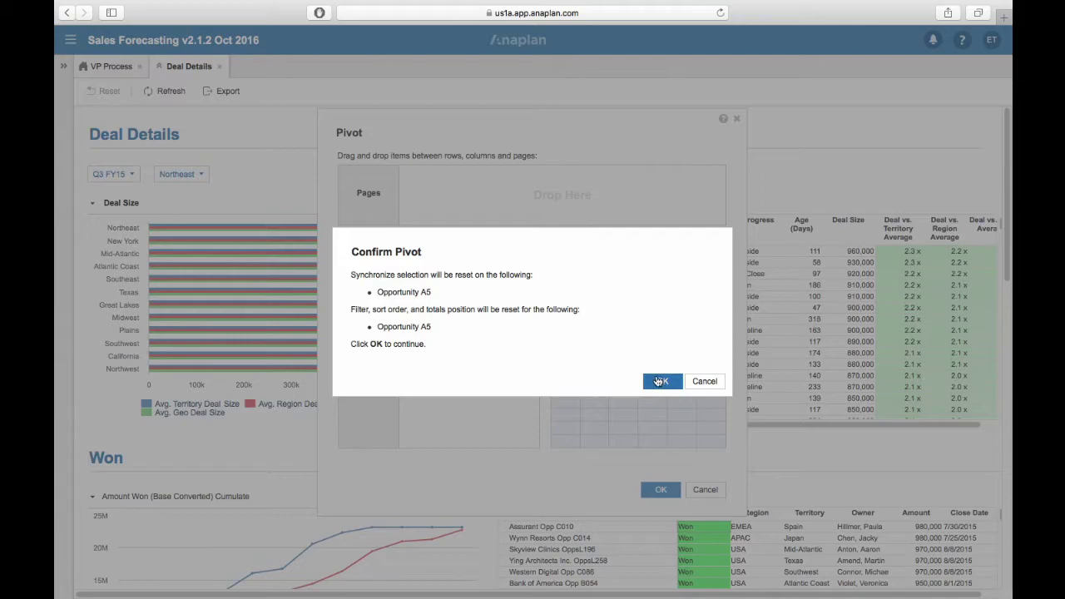
{"action": "left_click_drag", "start_coordinate": [639, 250], "coordinate": [523, 328]}
{"action": "left_click", "coordinate": [659, 491]}
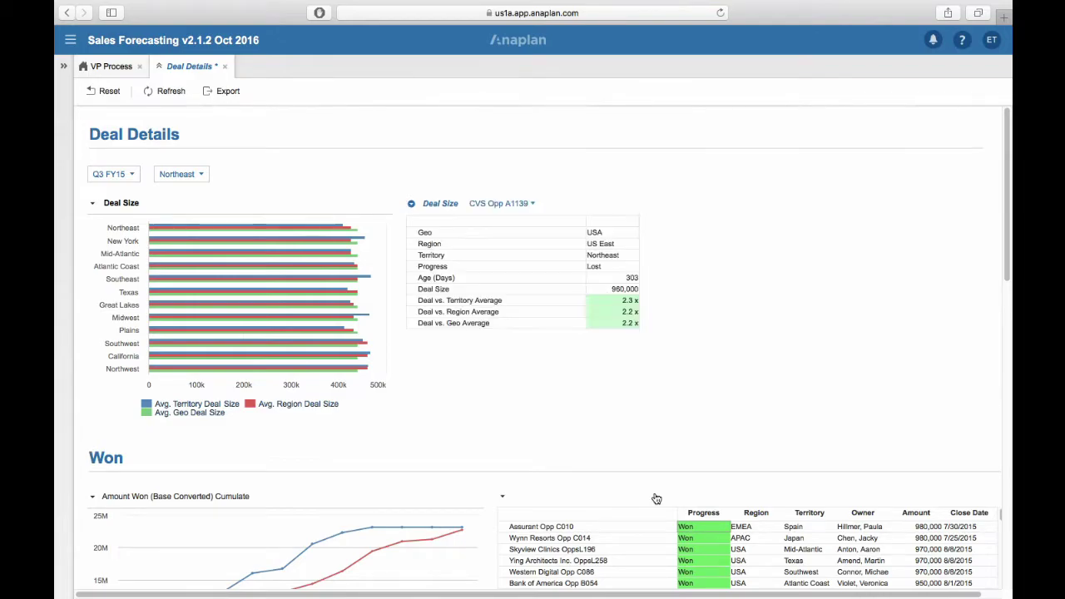
- Switch the pivoted Deal Size grid to the opportunity Aramark Opp C027, followed by Xerox Opp E47
{"action": "left_click", "coordinate": [534, 205]}
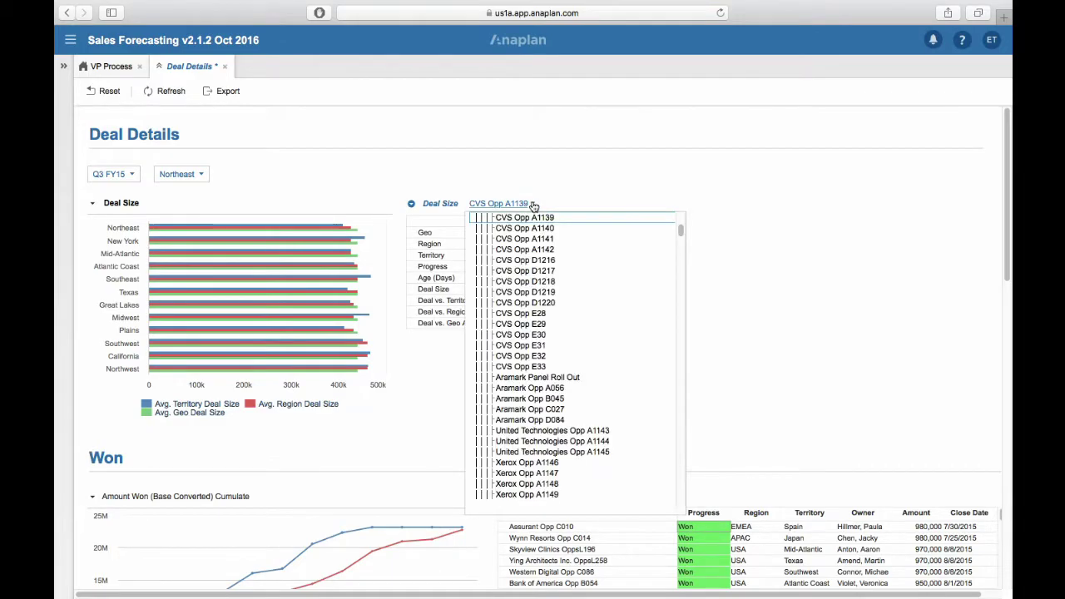
{"action": "left_click", "coordinate": [556, 409]}
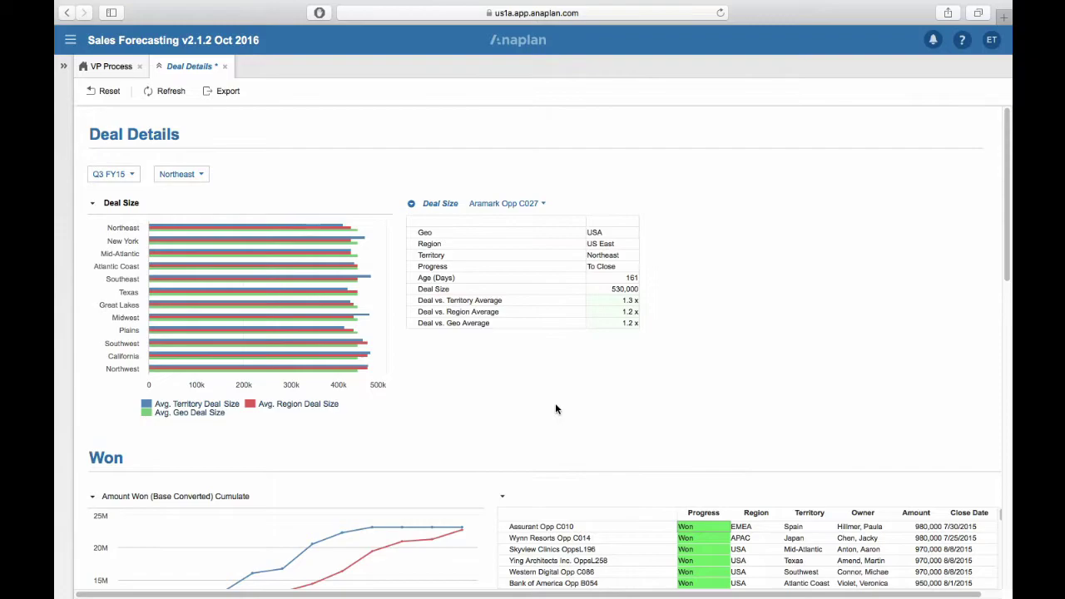
{"action": "left_click", "coordinate": [535, 207]}
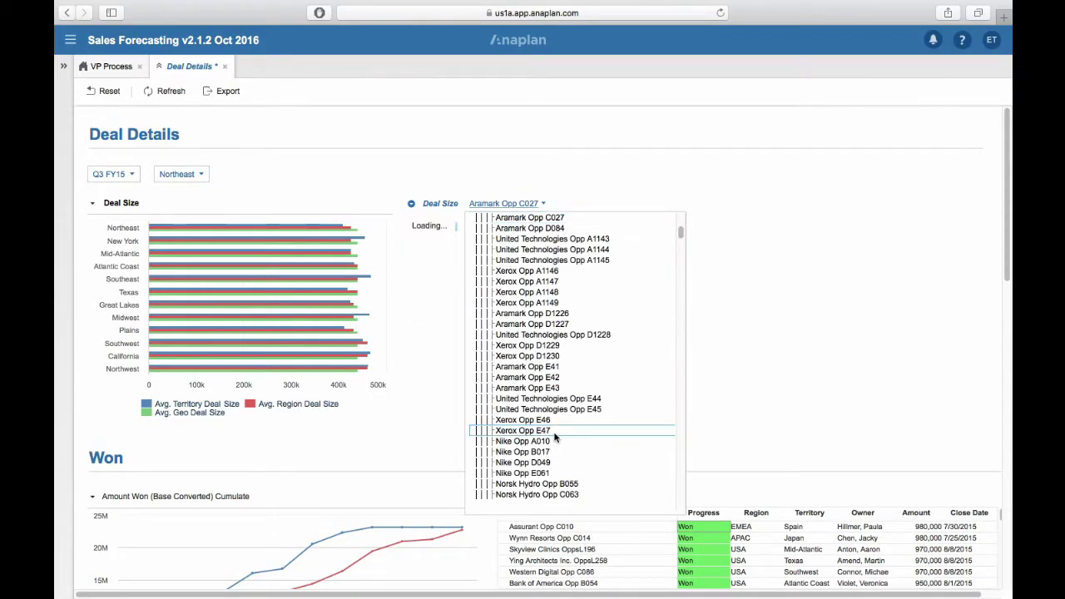
{"action": "left_click", "coordinate": [555, 432]}
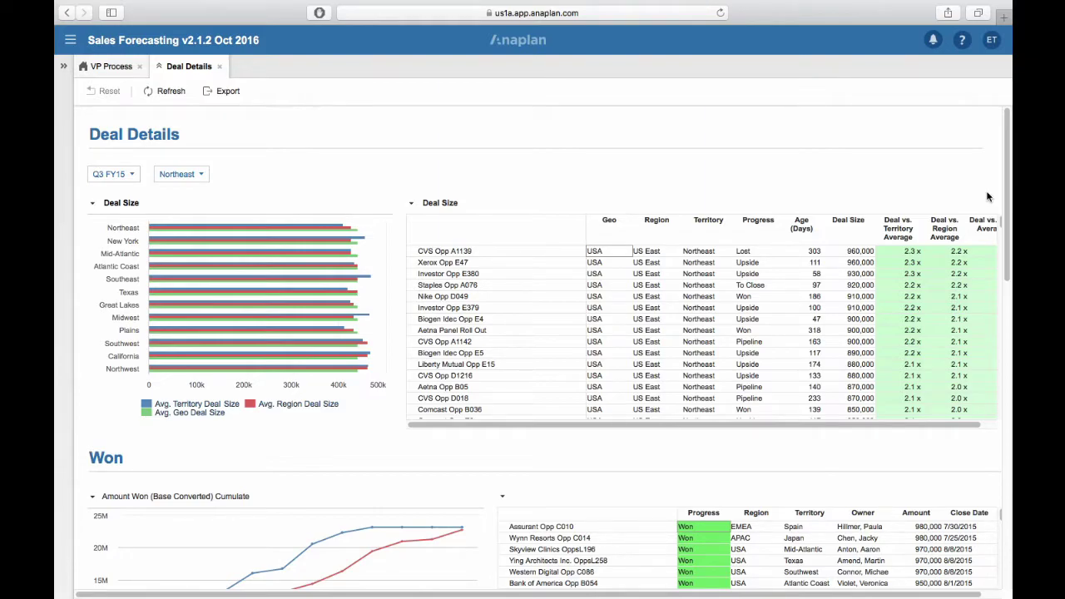
- Hide the columns from Geo through Deal Size in the Deal Size grid, keeping only the three deal comparison averages
{"action": "scroll", "coordinate": [933, 294], "scroll_direction": "right", "scroll_amount": 2}
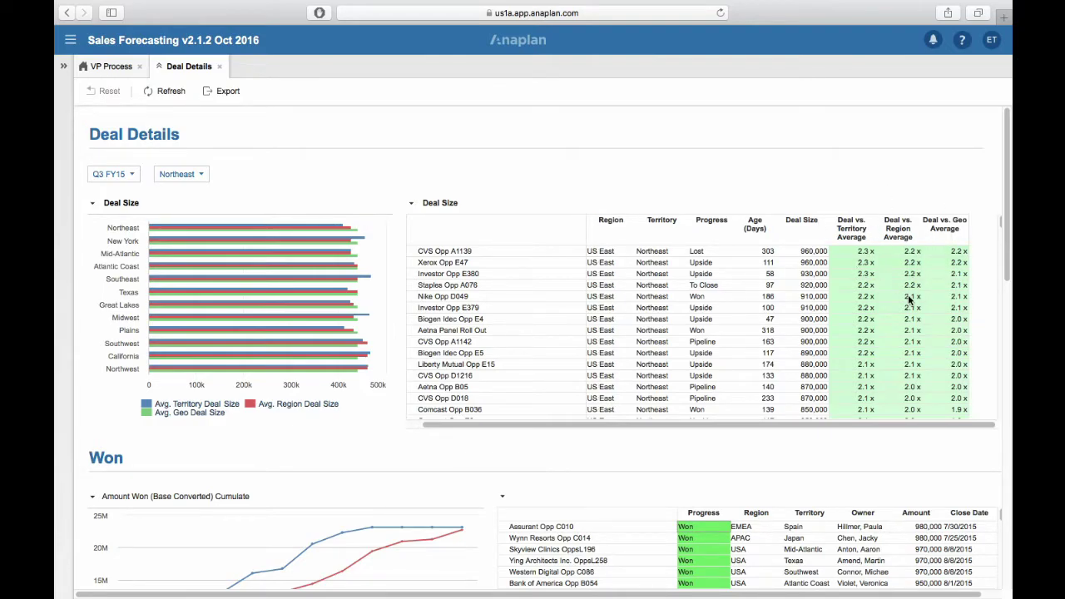
{"action": "scroll", "coordinate": [908, 300], "scroll_direction": "left", "scroll_amount": 2}
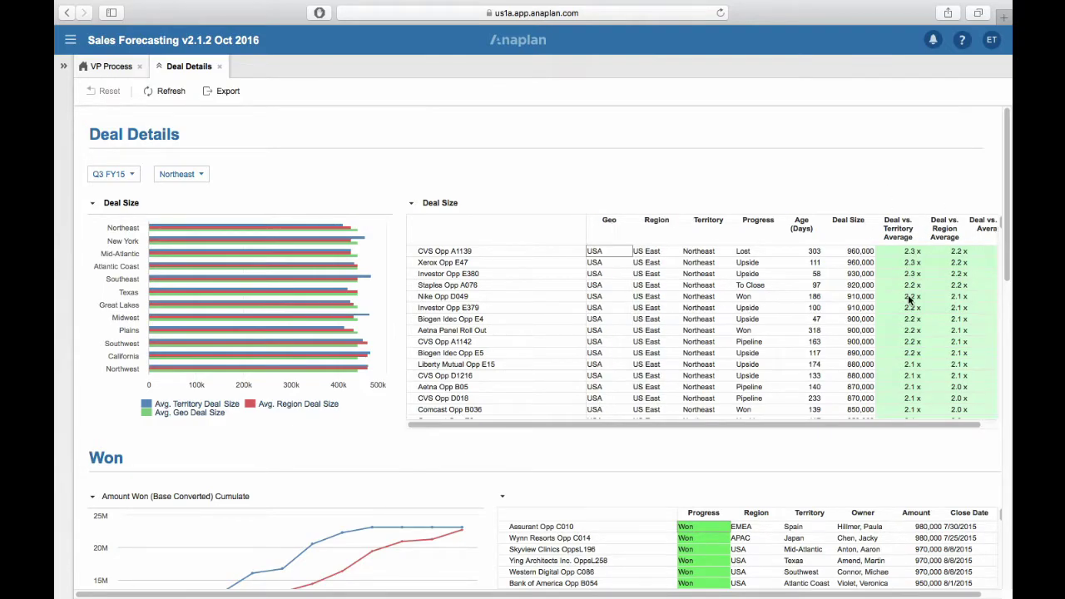
{"action": "left_click", "coordinate": [611, 234]}
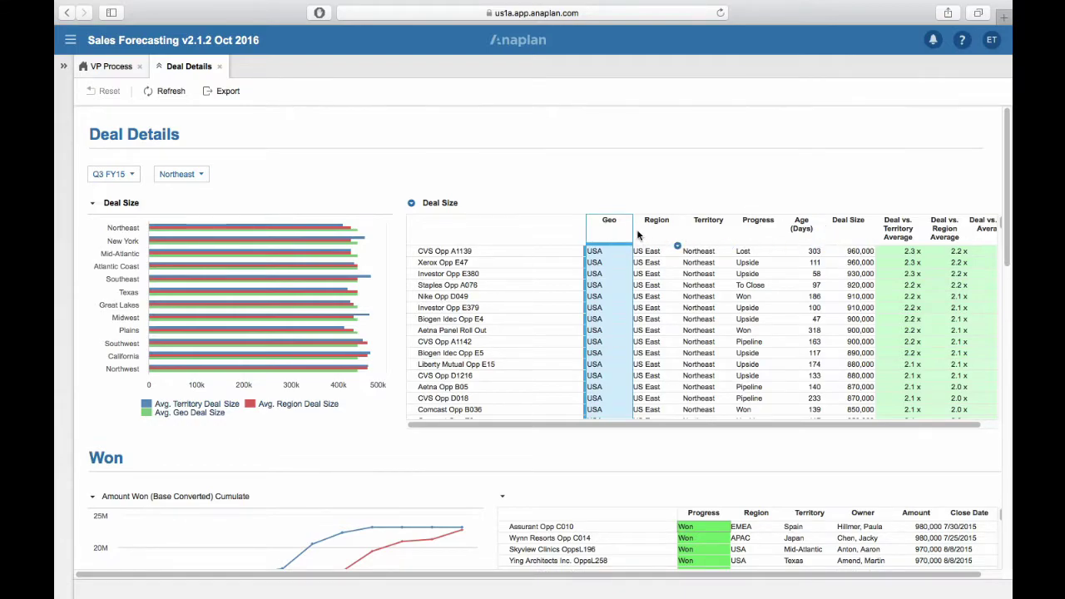
{"action": "left_click", "coordinate": [654, 232], "text": "shift"}
{"action": "left_click", "coordinate": [726, 218], "text": "shift"}
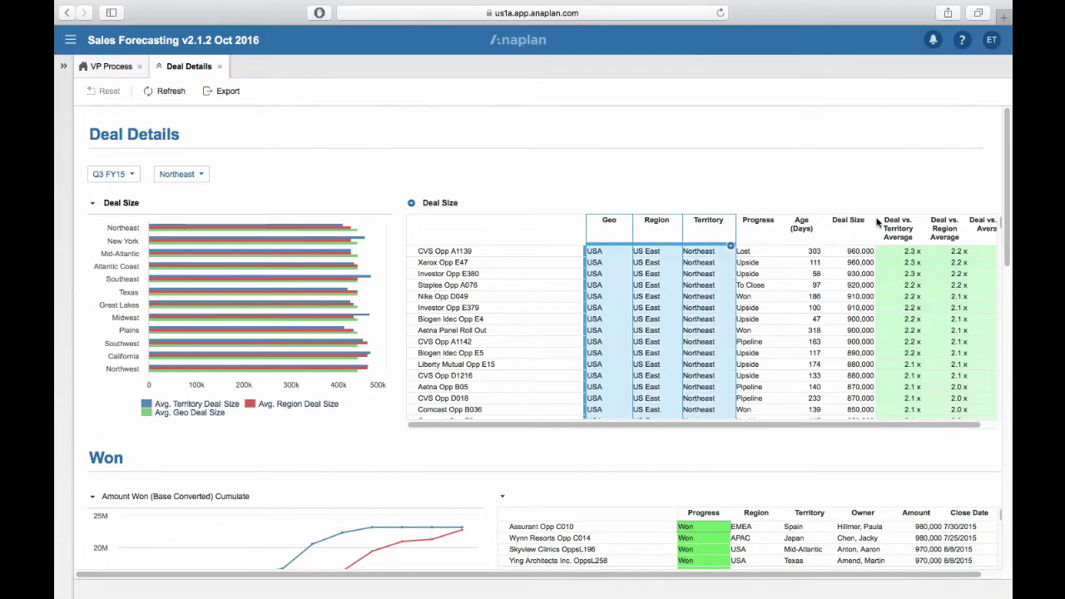
{"action": "left_click", "coordinate": [857, 229], "text": "shift"}
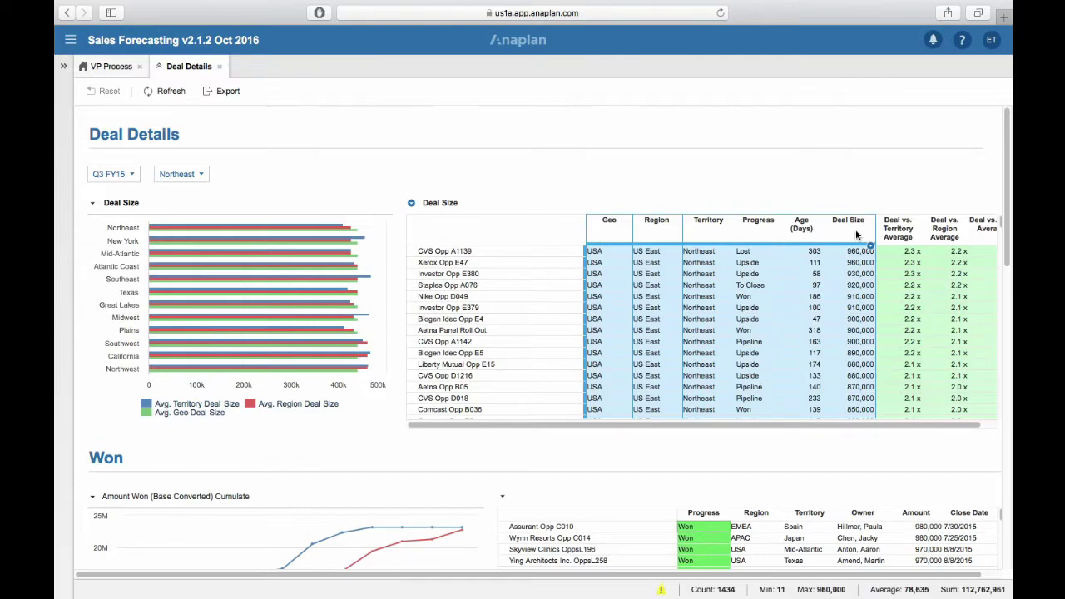
{"action": "right_click", "coordinate": [857, 236]}
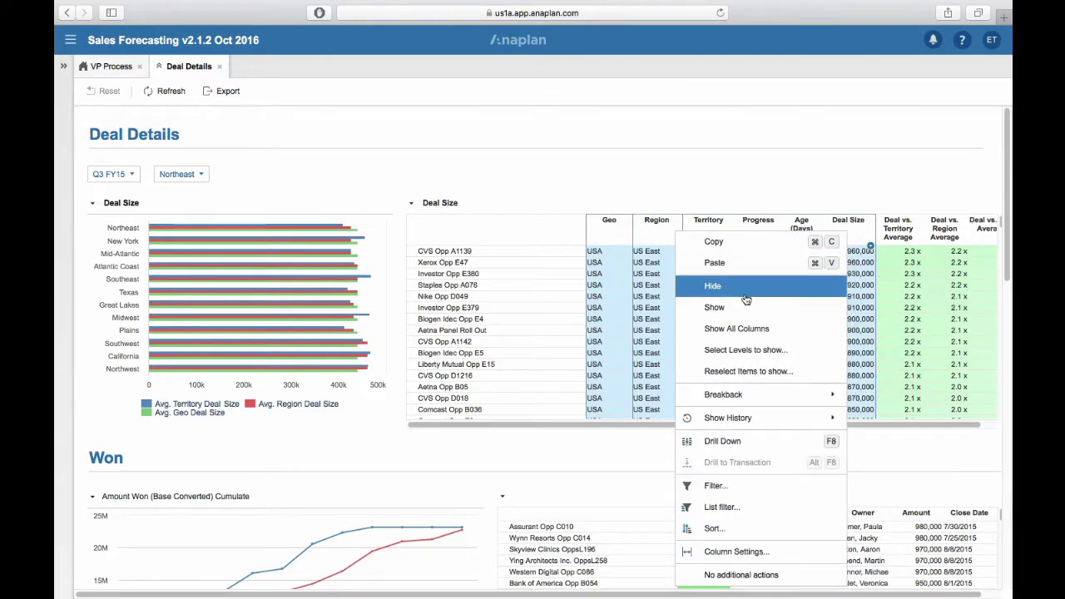
{"action": "left_click", "coordinate": [712, 285]}
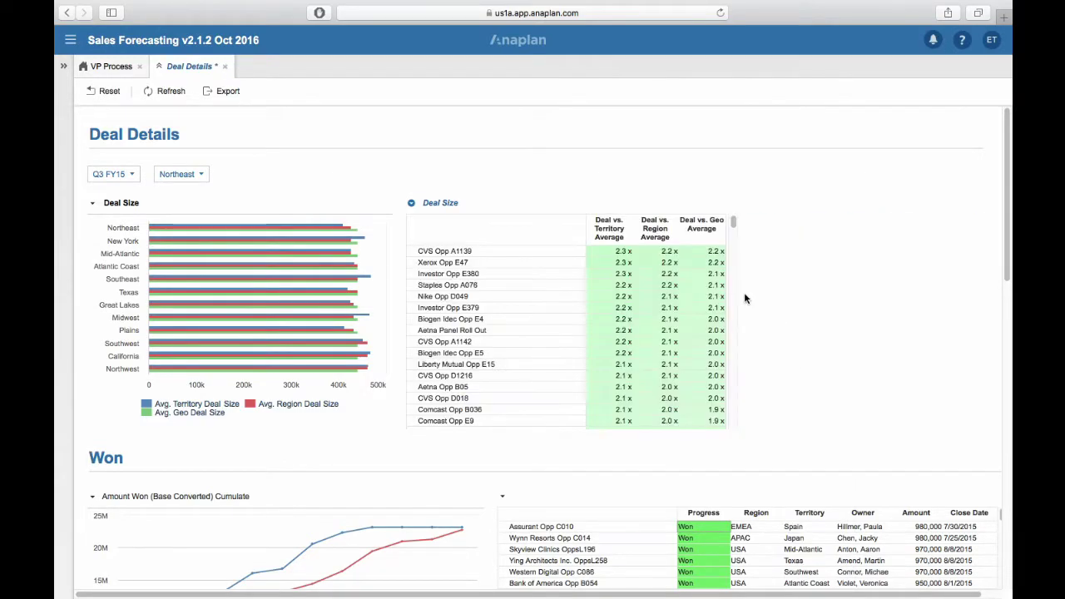
- Reset the Deal Details dashboard and show only the three deal comparison average columns in the Deal Size grid
{"action": "left_click", "coordinate": [99, 90]}
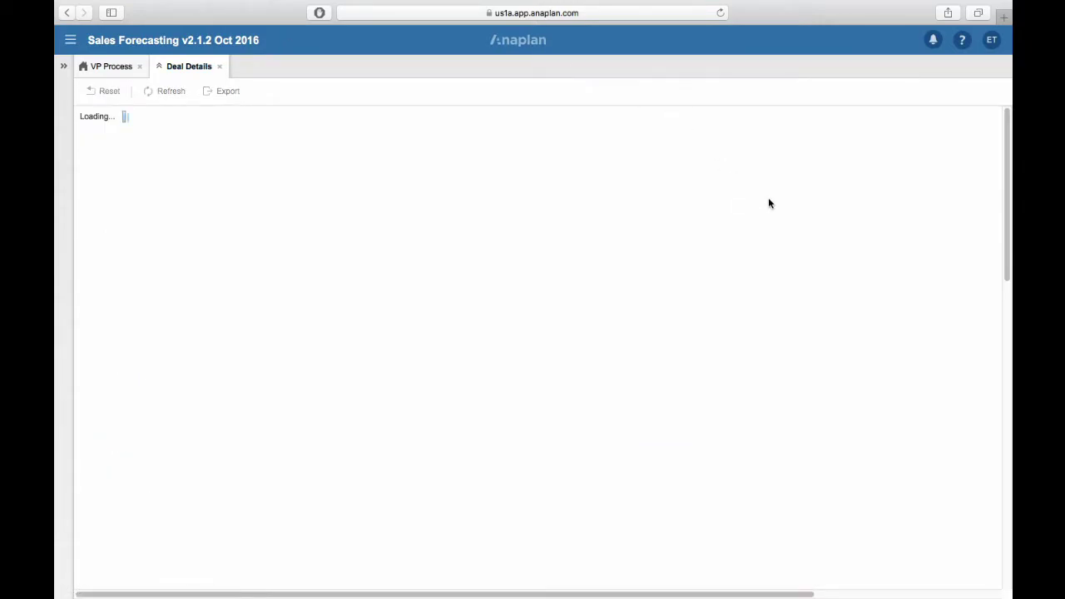
{"action": "scroll", "coordinate": [818, 321], "scroll_direction": "right", "scroll_amount": 2}
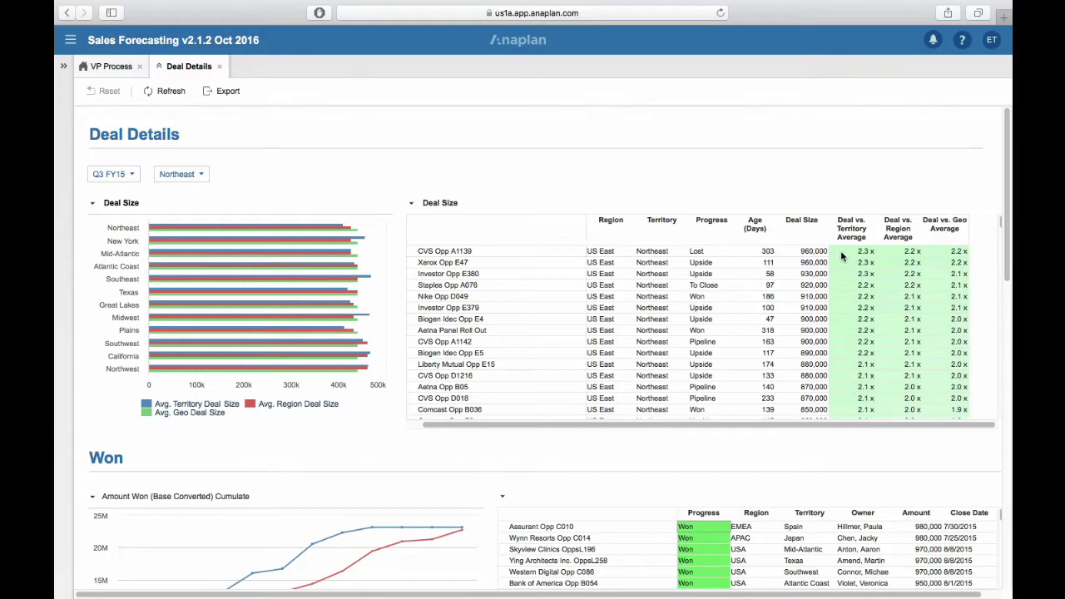
{"action": "left_click", "coordinate": [860, 238]}
{"action": "left_click", "coordinate": [935, 233], "text": "shift"}
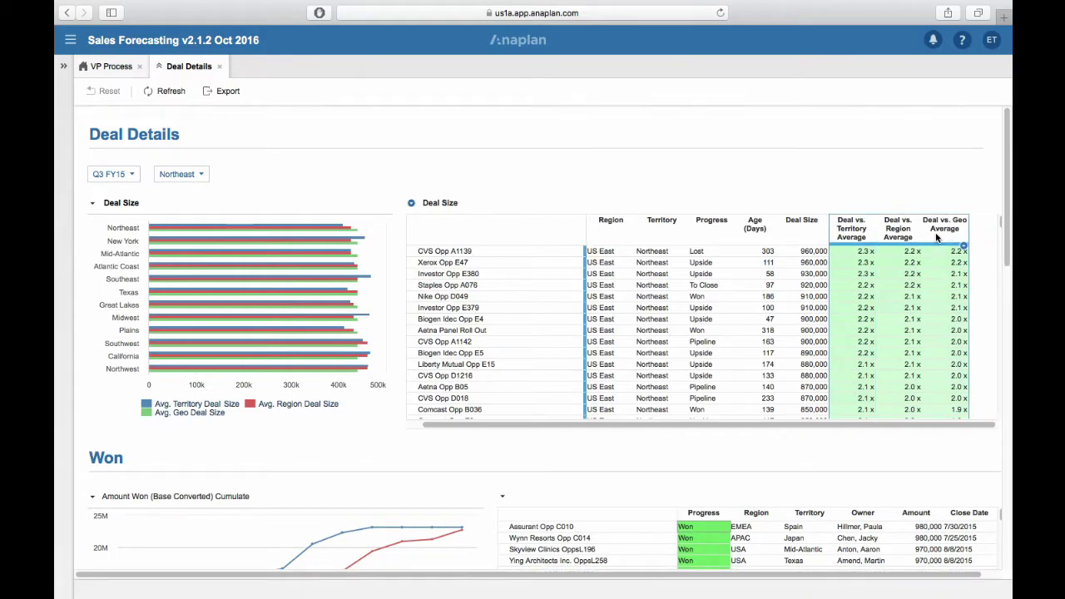
{"action": "right_click", "coordinate": [935, 234]}
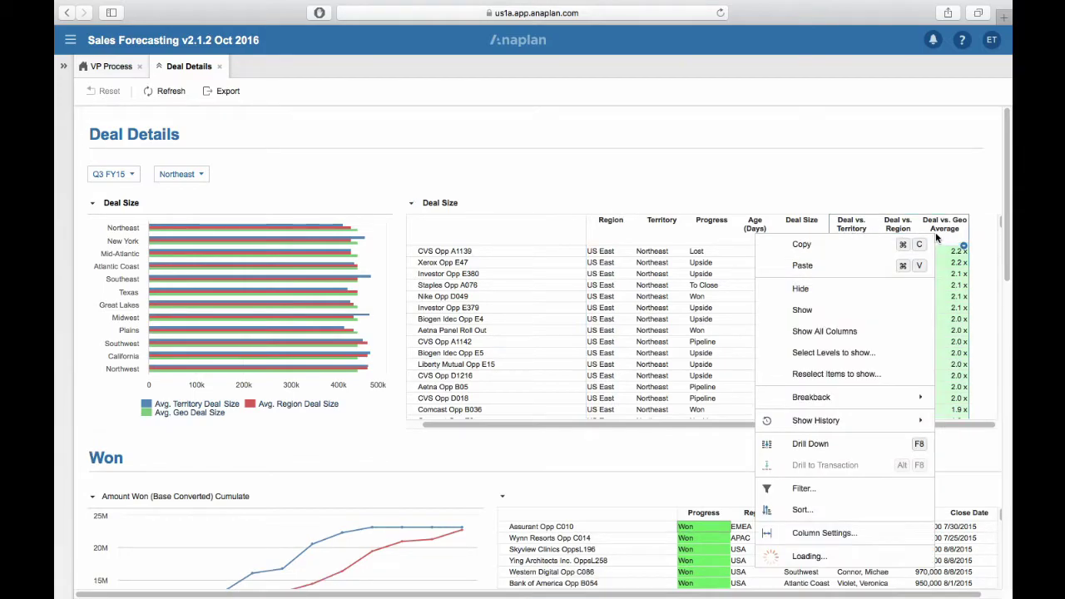
{"action": "left_click", "coordinate": [881, 310]}
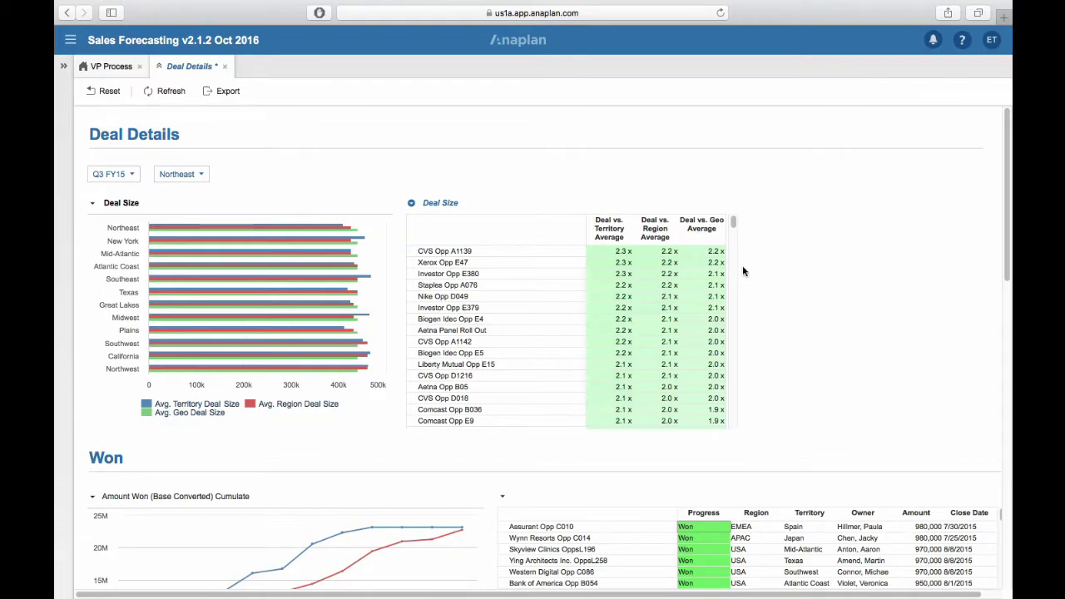
- Reselect the Deal Size grid's items to show, adding Region and Progress after the three deal comparison averages
{"action": "right_click", "coordinate": [694, 229]}
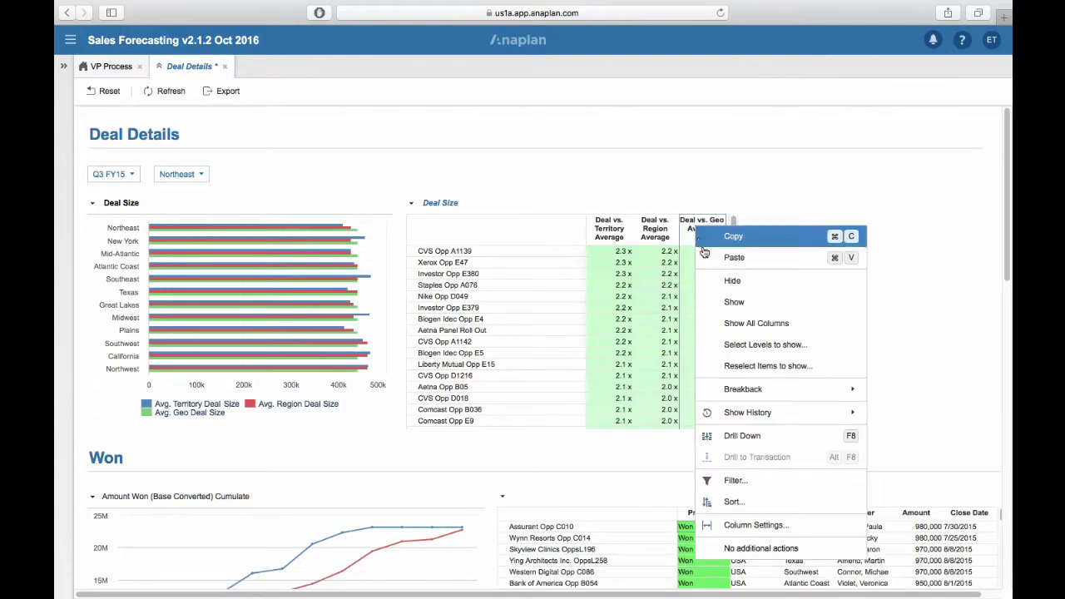
{"action": "left_click", "coordinate": [753, 367]}
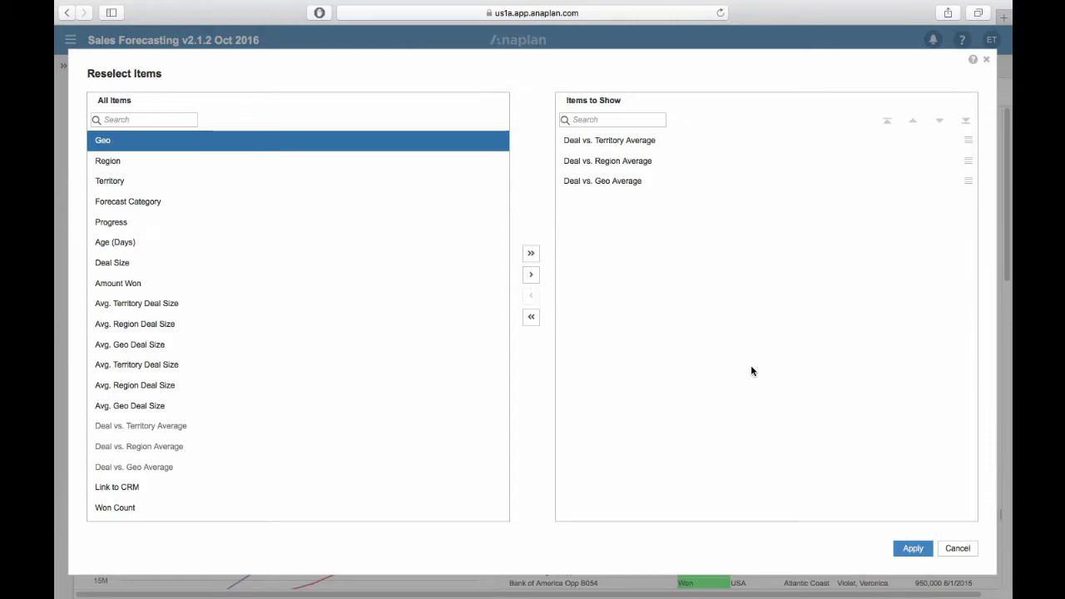
{"action": "left_click", "coordinate": [318, 164]}
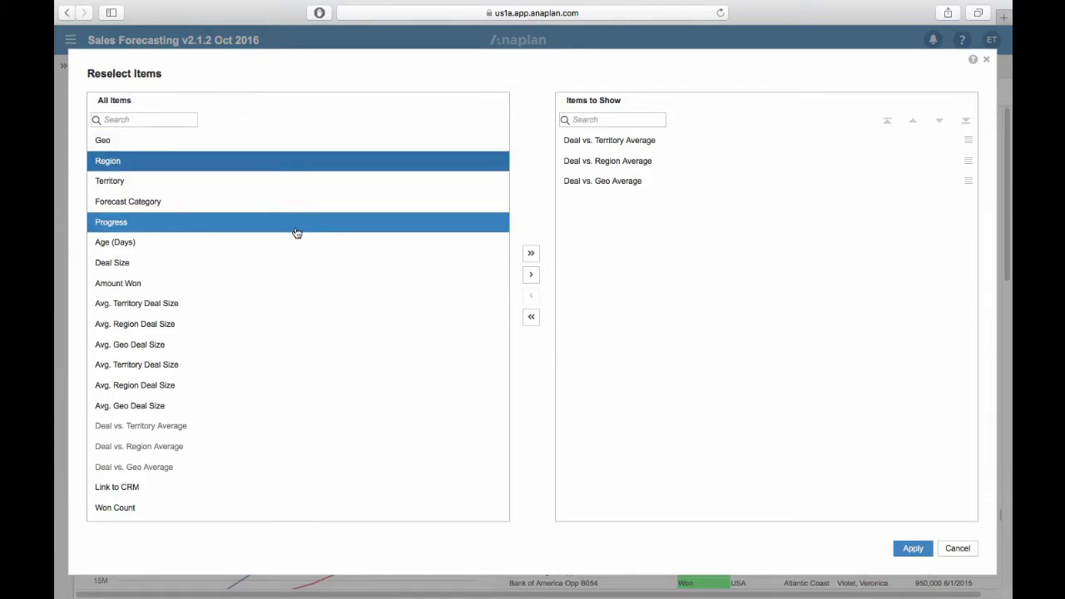
{"action": "left_click", "coordinate": [297, 233], "text": "super"}
{"action": "left_click", "coordinate": [531, 274]}
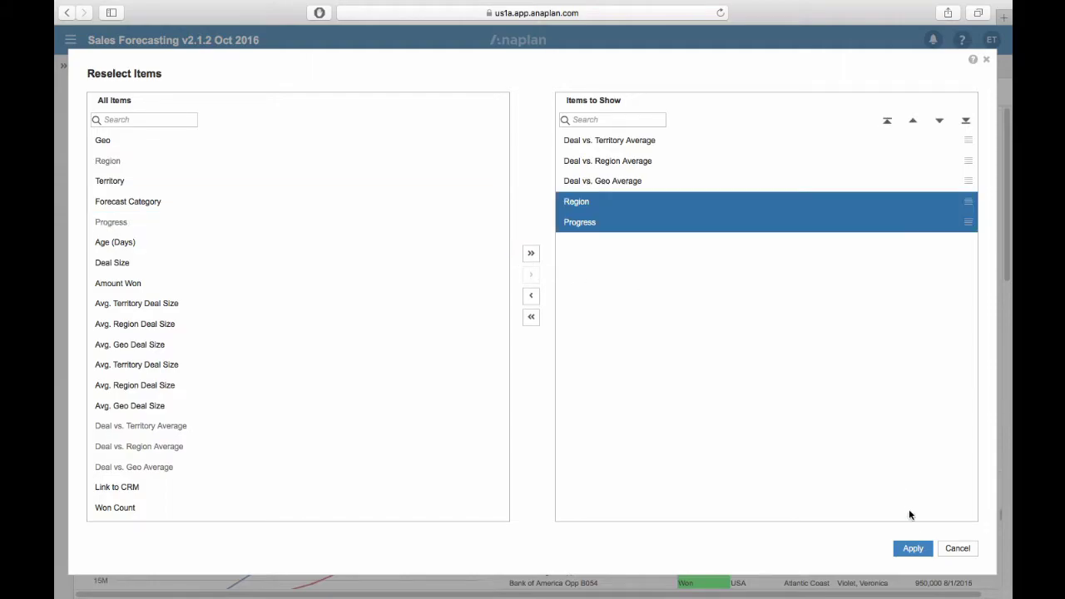
{"action": "left_click", "coordinate": [913, 549]}
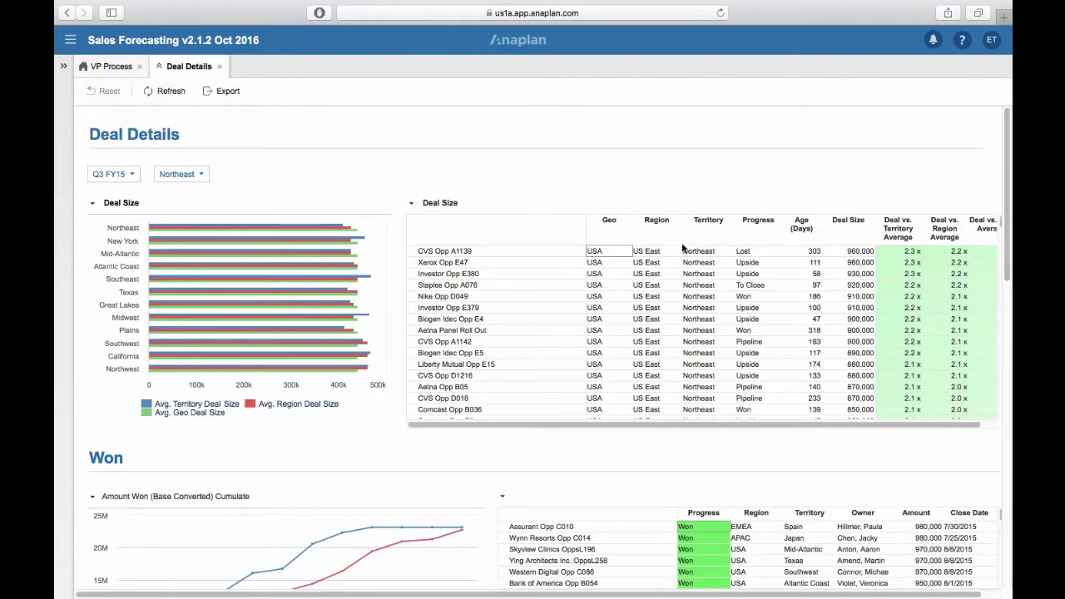
- Review the Deal Size grid's column settings for header wrapping, default width and individual column widths, and close them without changes
{"action": "right_click", "coordinate": [652, 225]}
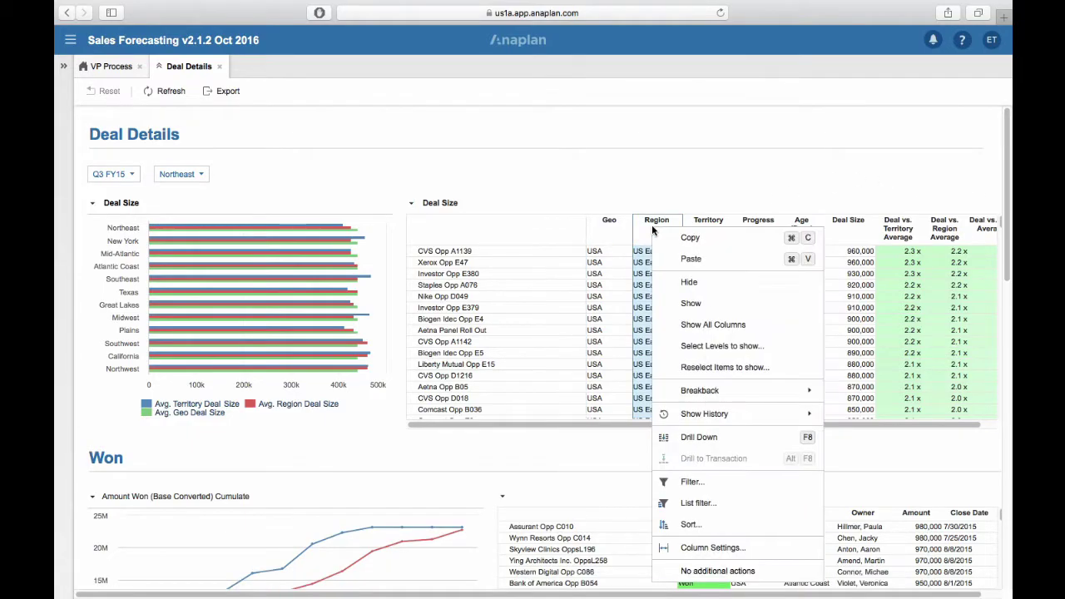
{"action": "left_click", "coordinate": [698, 548]}
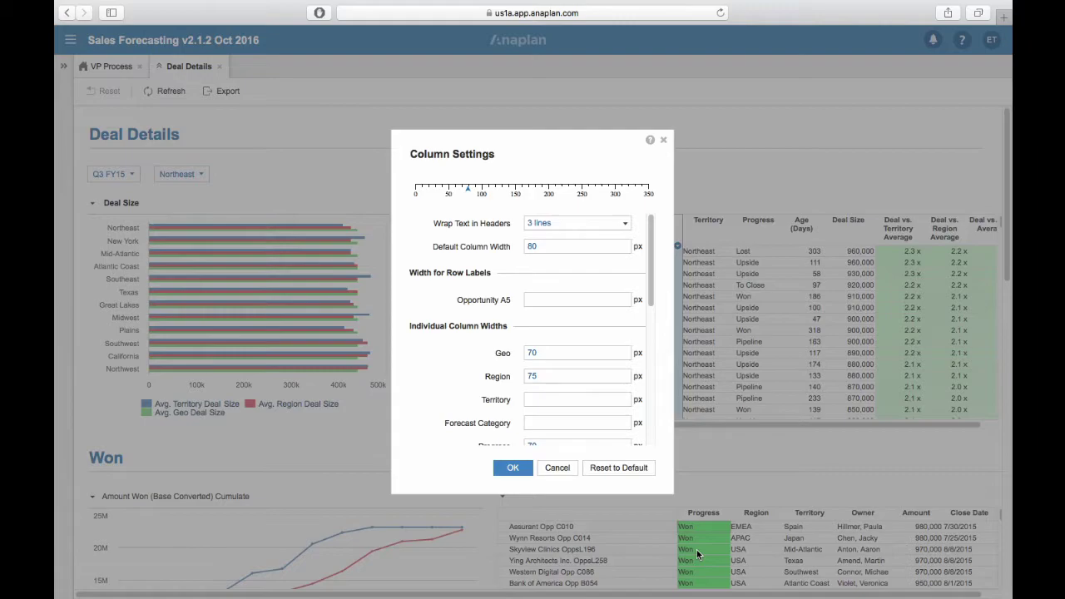
{"action": "left_click", "coordinate": [541, 247]}
{"action": "scroll", "coordinate": [556, 321], "scroll_direction": "down", "scroll_amount": 3}
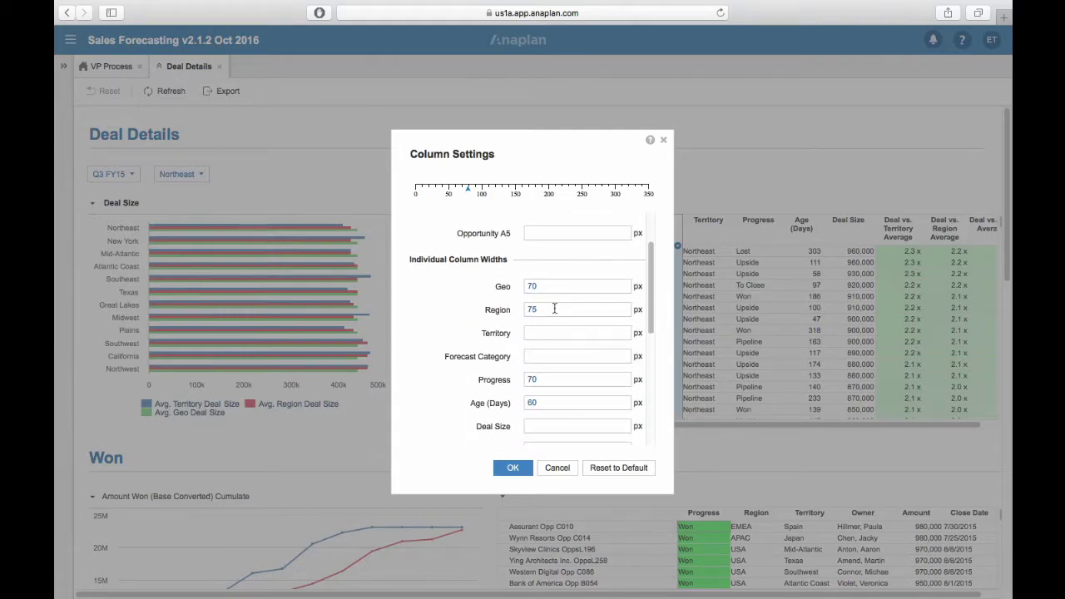
{"action": "scroll", "coordinate": [545, 336], "scroll_direction": "down", "scroll_amount": 3}
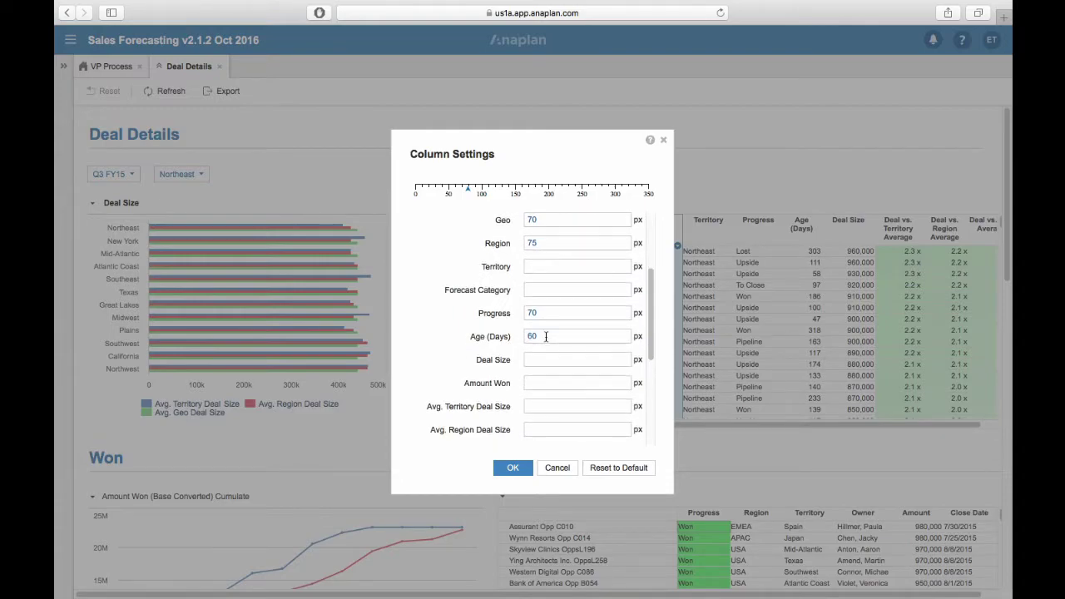
{"action": "left_click", "coordinate": [549, 288]}
{"action": "scroll", "coordinate": [547, 356], "scroll_direction": "down", "scroll_amount": 3}
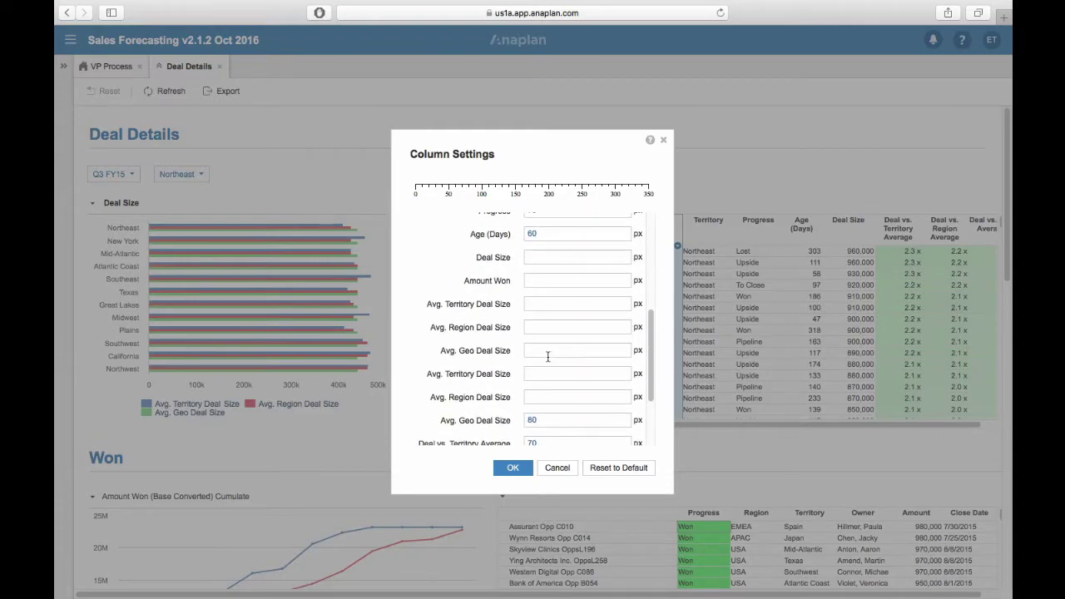
{"action": "scroll", "coordinate": [548, 356], "scroll_direction": "down", "scroll_amount": 3}
{"action": "scroll", "coordinate": [547, 356], "scroll_direction": "up", "scroll_amount": 10}
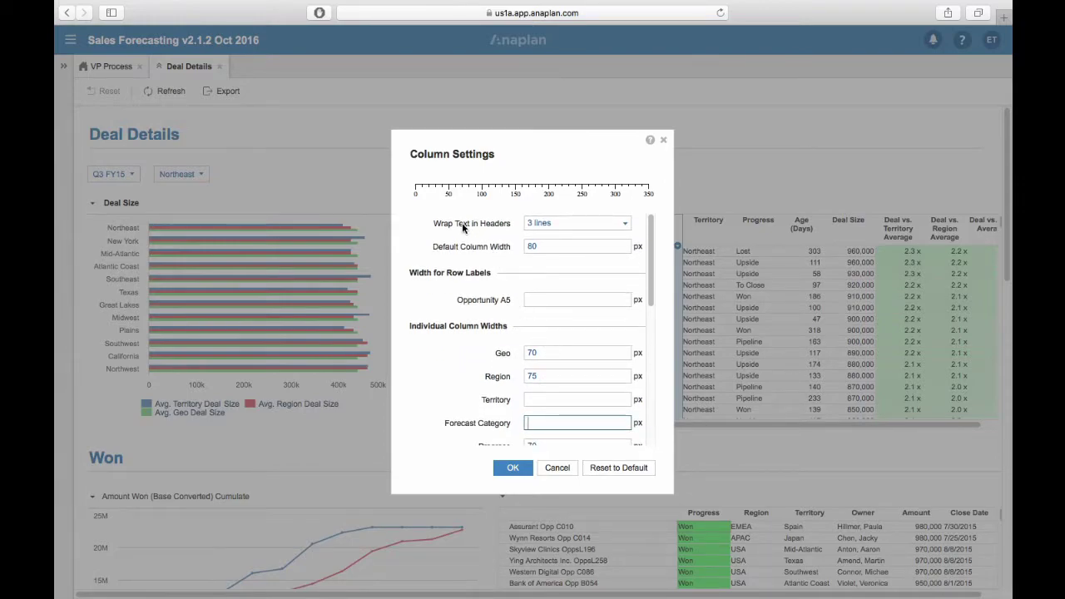
{"action": "left_click", "coordinate": [663, 141]}
- Set the Deal Size grid's column header text wrapping to No Wrap
{"action": "scroll", "coordinate": [824, 263], "scroll_direction": "right", "scroll_amount": 1}
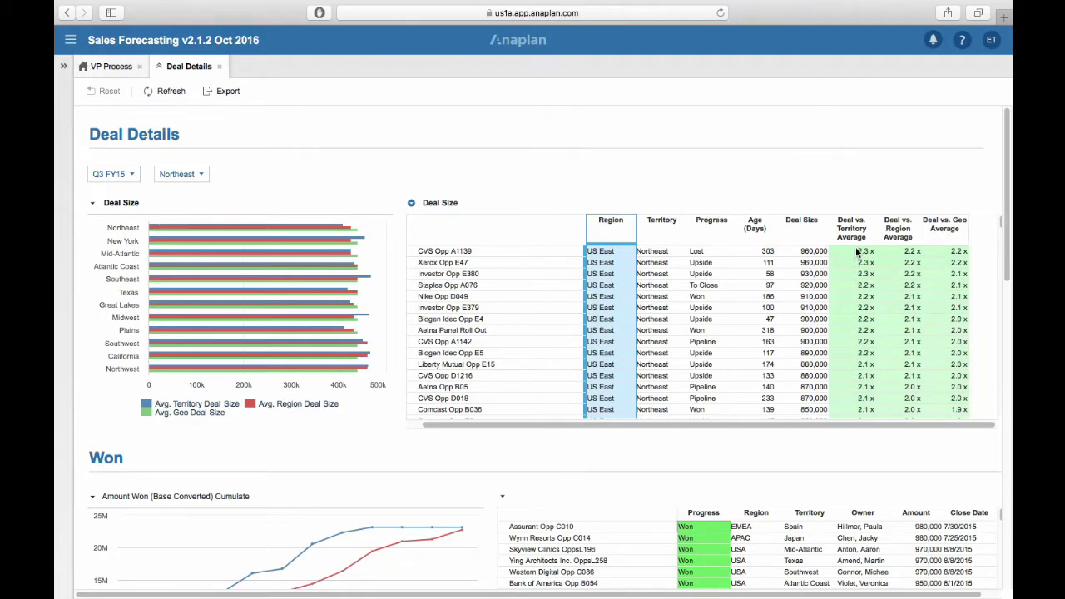
{"action": "left_click", "coordinate": [865, 399]}
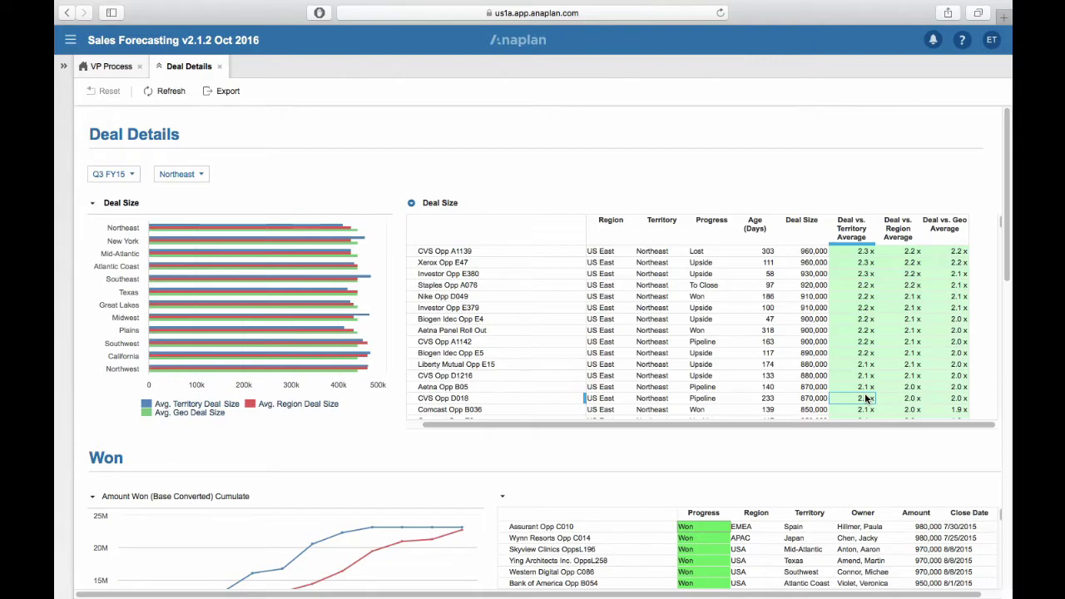
{"action": "right_click", "coordinate": [855, 233]}
{"action": "left_click", "coordinate": [783, 529]}
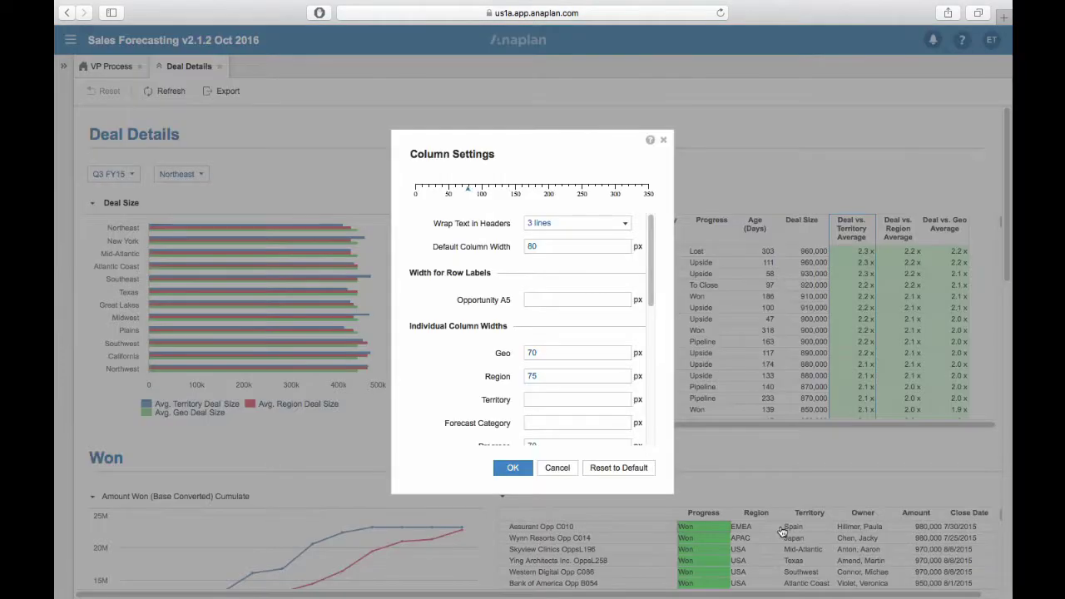
{"action": "left_click", "coordinate": [625, 223]}
{"action": "left_click", "coordinate": [616, 243]}
{"action": "left_click", "coordinate": [512, 468]}
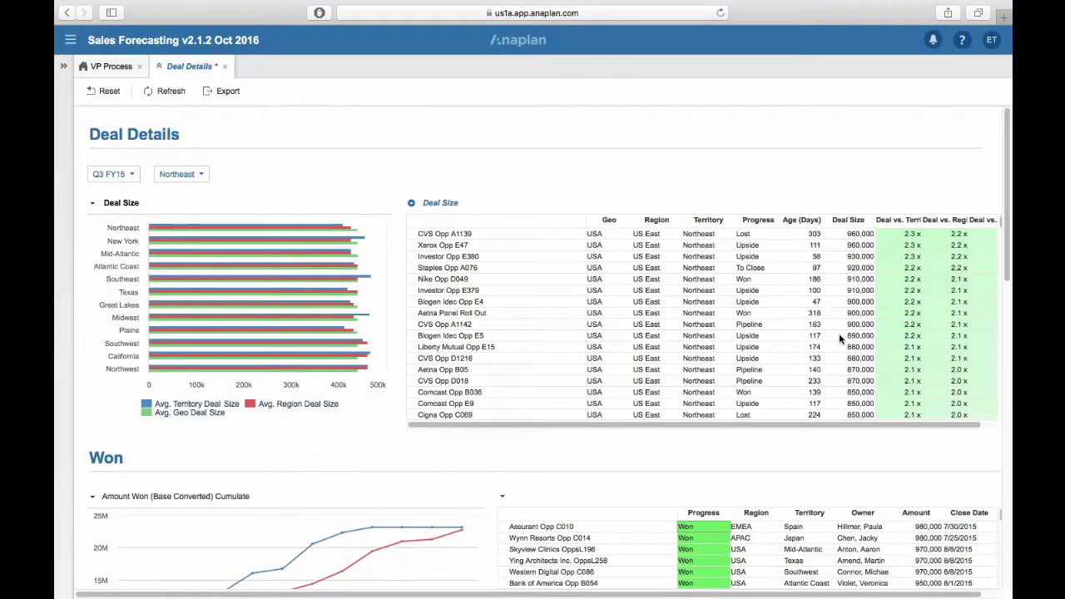
- Set the Deal Size grid's column header text wrapping back to 3 lines
{"action": "scroll", "coordinate": [839, 333], "scroll_direction": "right", "scroll_amount": 2}
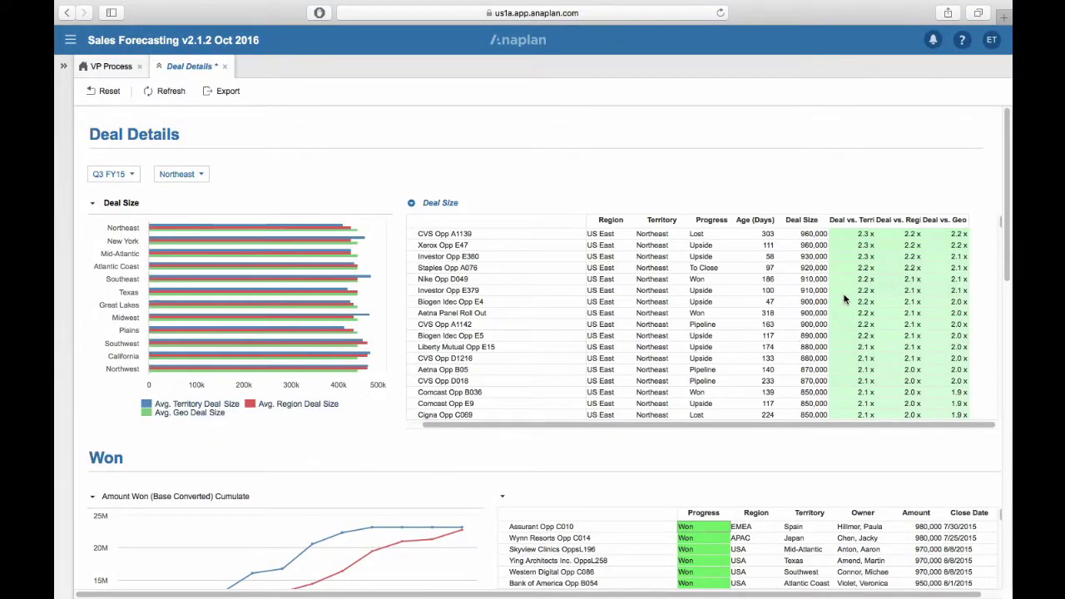
{"action": "right_click", "coordinate": [853, 223]}
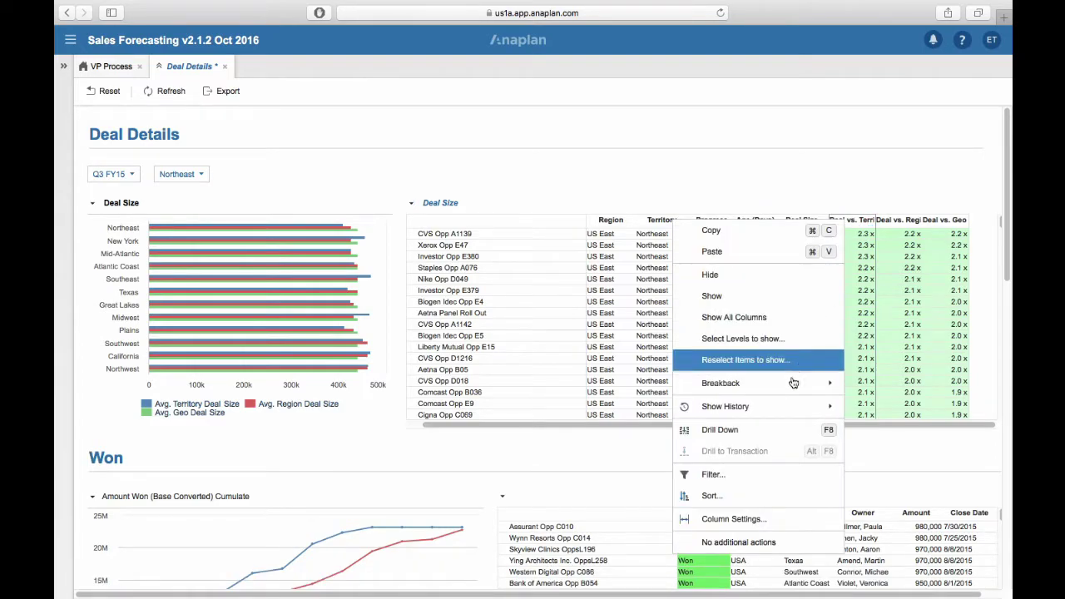
{"action": "left_click", "coordinate": [760, 522]}
{"action": "left_click", "coordinate": [628, 225]}
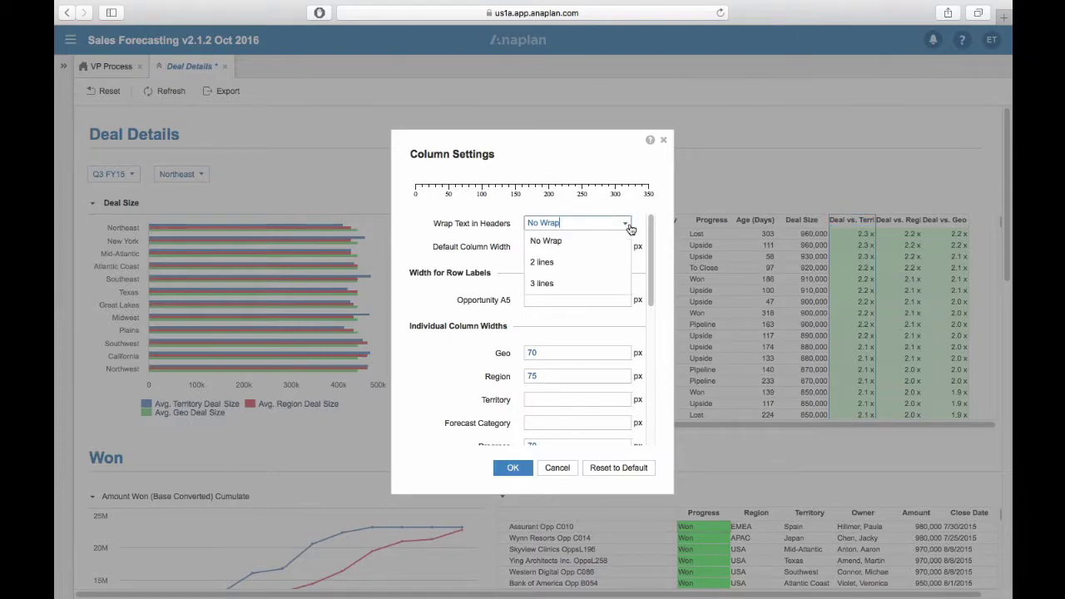
{"action": "left_click", "coordinate": [603, 283]}
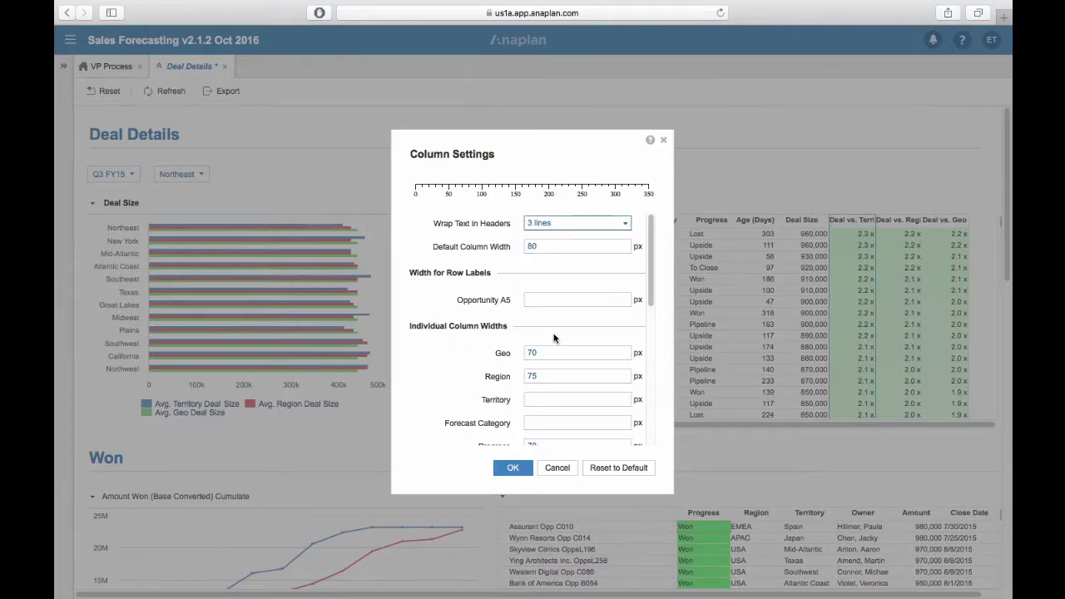
{"action": "left_click", "coordinate": [511, 471]}
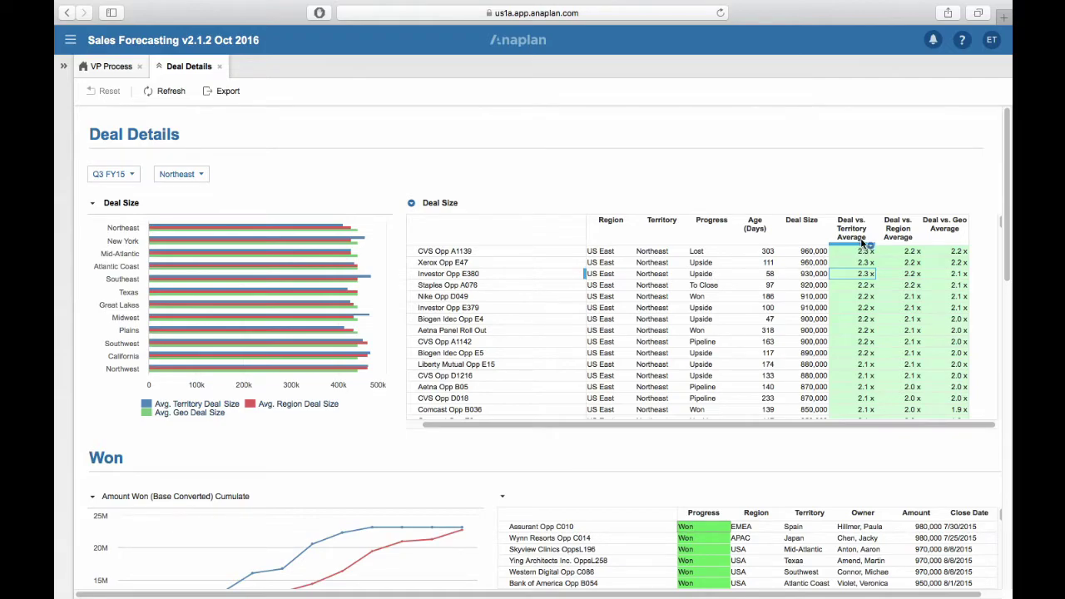
- Drill down into the Deal vs. Territory Average of Staples Opp A076 and further into its Avg. Territory Deal Size
{"action": "left_click", "coordinate": [864, 285]}
{"action": "right_click", "coordinate": [864, 285]}
{"action": "left_click", "coordinate": [749, 495]}
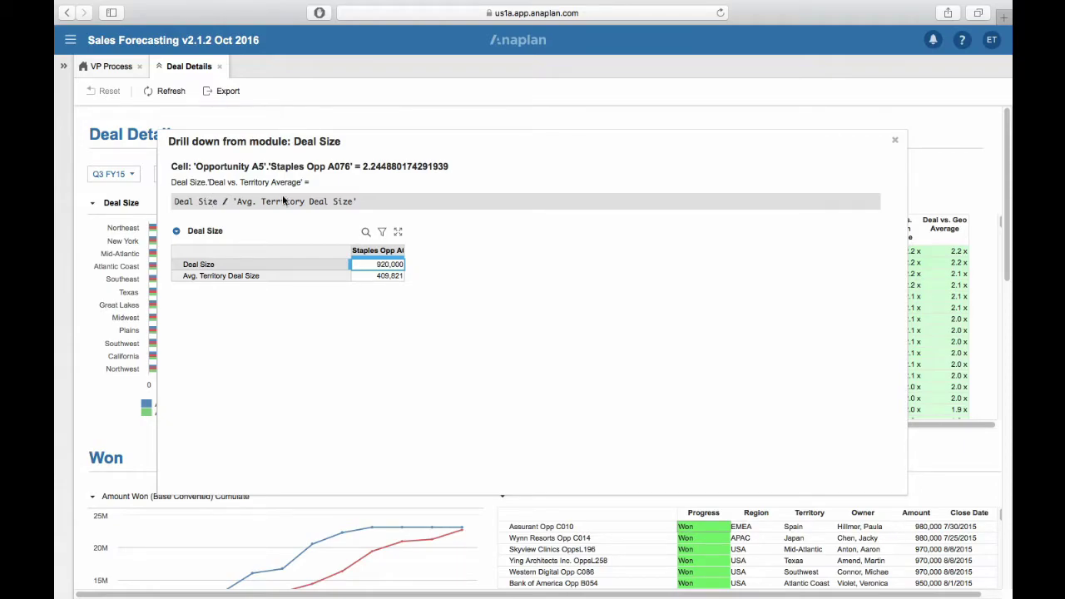
{"action": "right_click", "coordinate": [388, 276]}
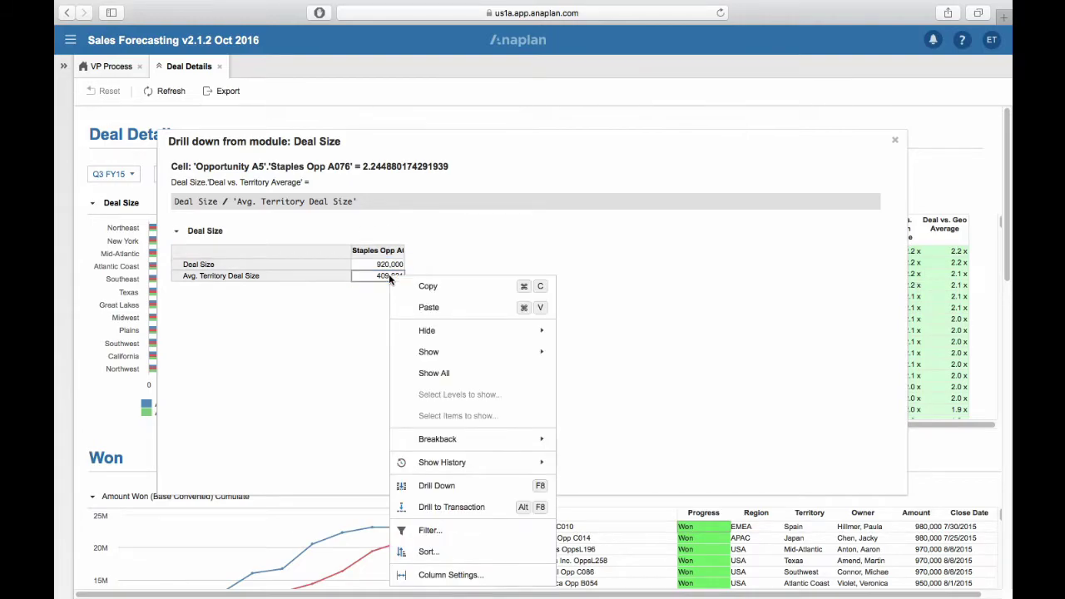
{"action": "left_click", "coordinate": [437, 486]}
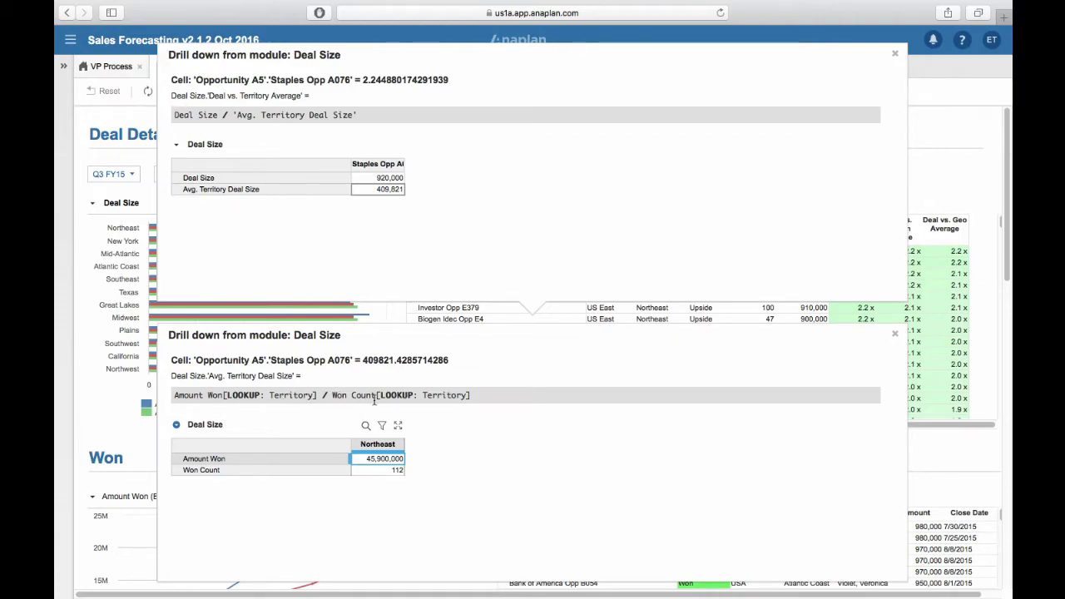
- Drill down into the Northeast Won Count and look through the opportunities that make it up
{"action": "right_click", "coordinate": [388, 466]}
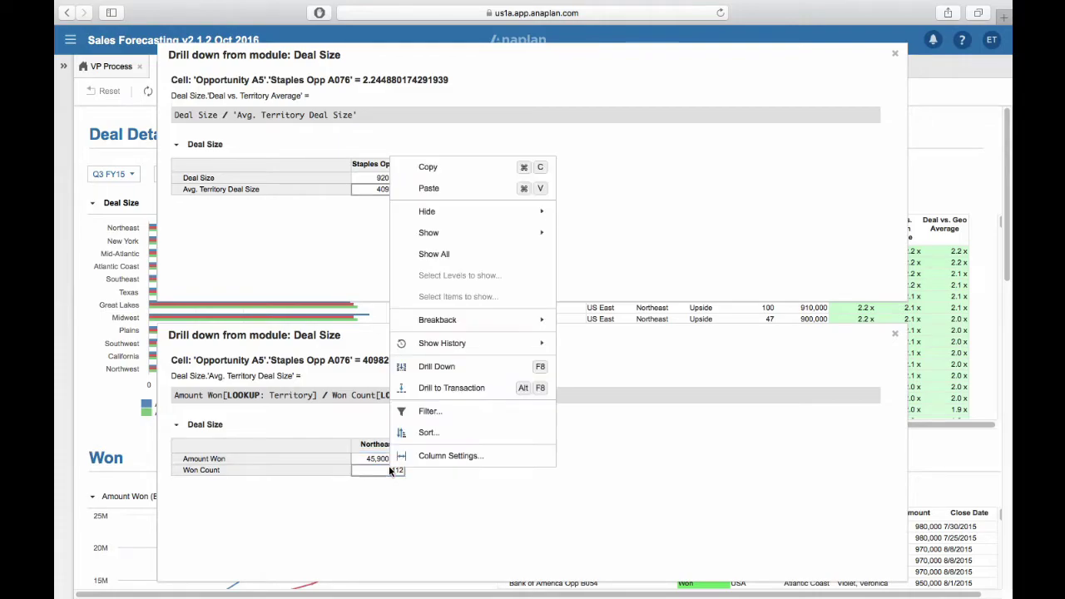
{"action": "left_click", "coordinate": [439, 375]}
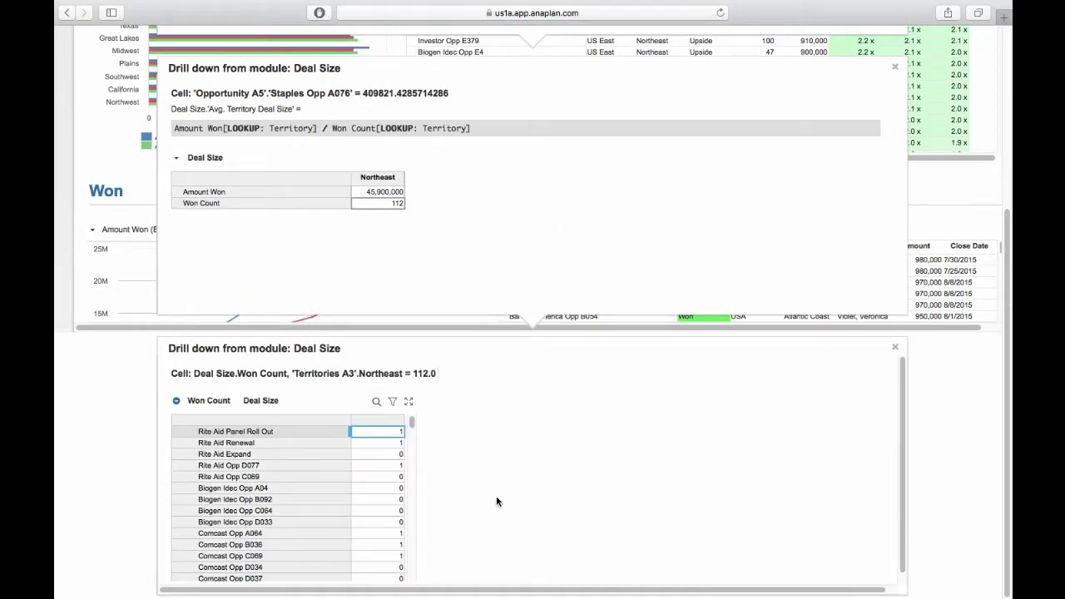
{"action": "scroll", "coordinate": [392, 498], "scroll_direction": "down", "scroll_amount": 5}
{"action": "scroll", "coordinate": [394, 499], "scroll_direction": "down", "scroll_amount": 10}
{"action": "scroll", "coordinate": [392, 498], "scroll_direction": "down", "scroll_amount": 8}
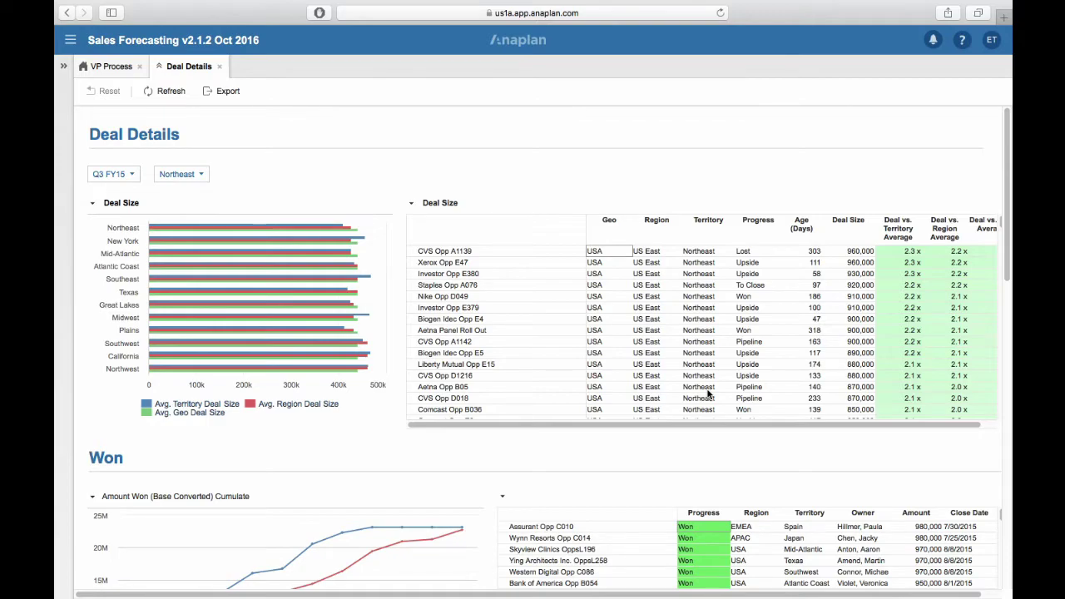
- Open the VP Summary dashboard from the contents list and collapse the list
{"action": "left_click", "coordinate": [65, 71]}
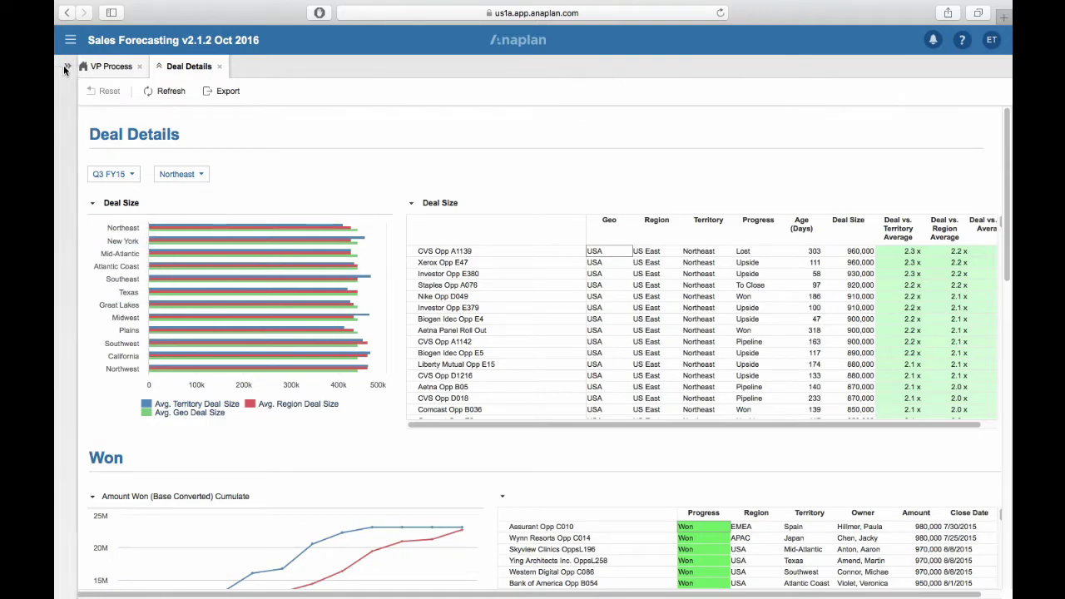
{"action": "left_click", "coordinate": [98, 215]}
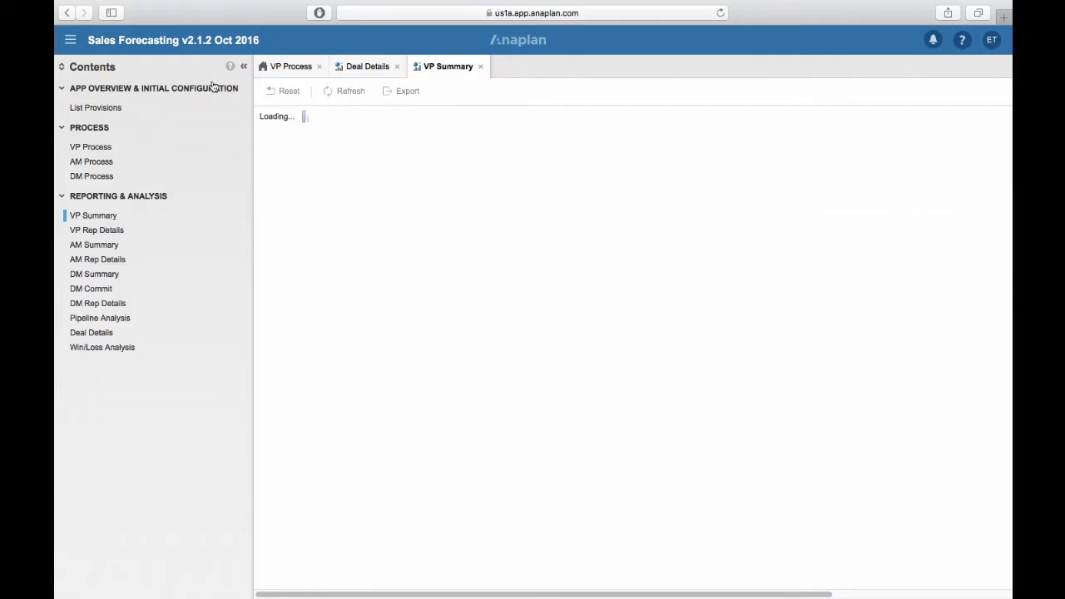
{"action": "left_click", "coordinate": [244, 69]}
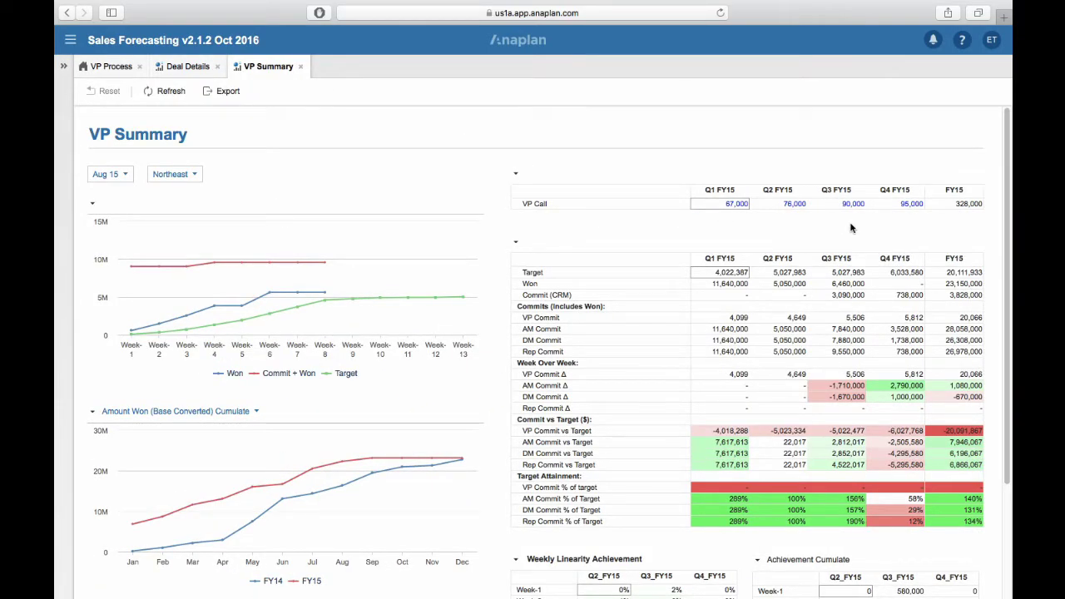
- Show the change history of the VP Call value for Q3 FY15 on the VP Summary dashboard
{"action": "left_click", "coordinate": [852, 204]}
{"action": "right_click", "coordinate": [851, 203]}
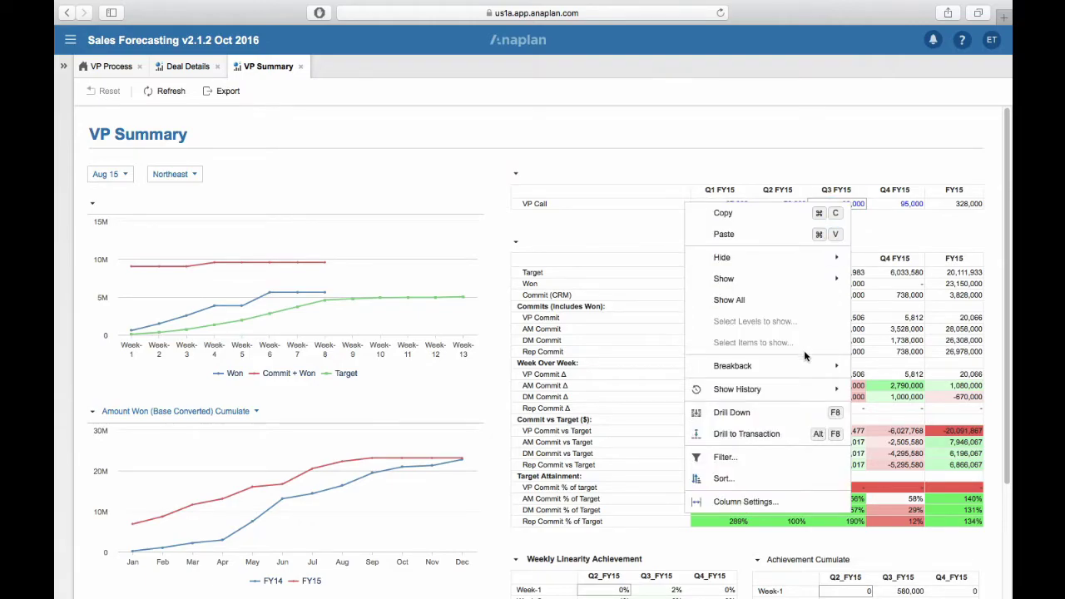
{"action": "mouse_move", "coordinate": [807, 395]}
{"action": "left_click", "coordinate": [887, 403]}
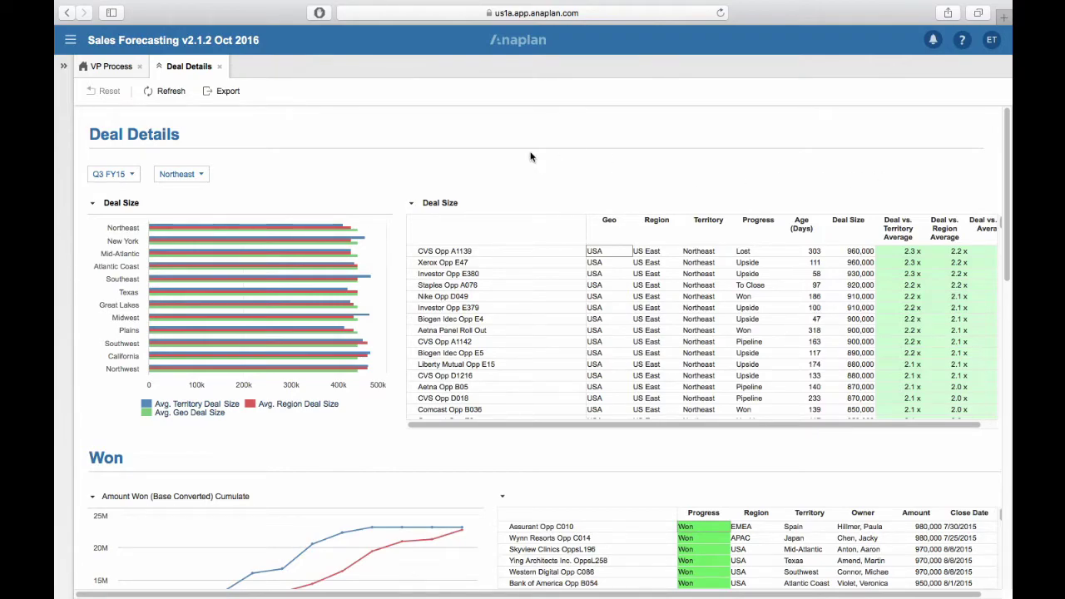
- Open the source module of the Deal Size grid and compare it with the Deal Details dashboard, ending on the module
{"action": "left_click", "coordinate": [411, 204]}
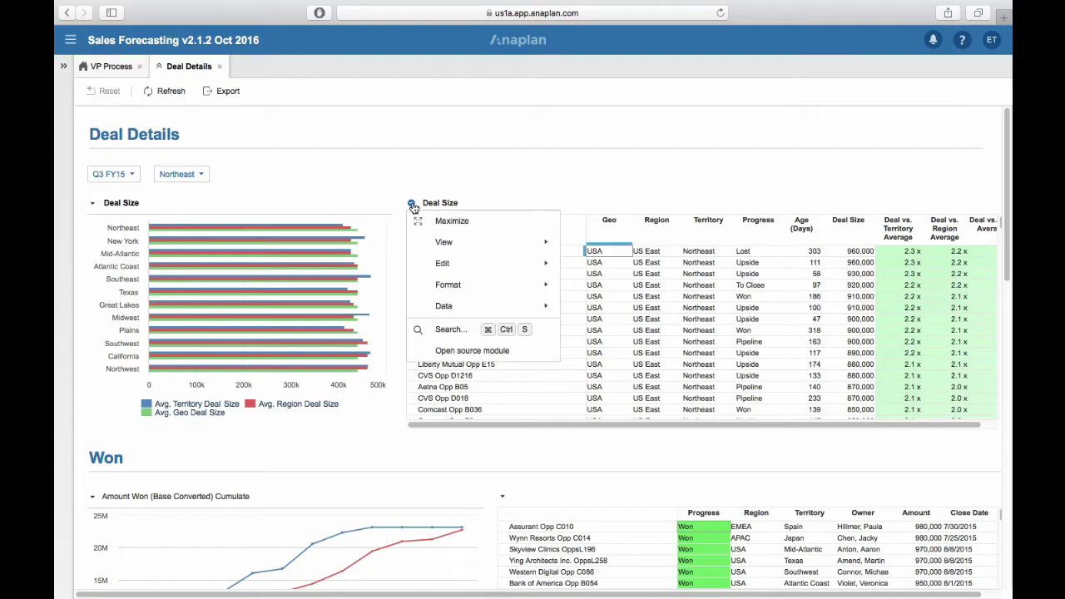
{"action": "left_click", "coordinate": [466, 350]}
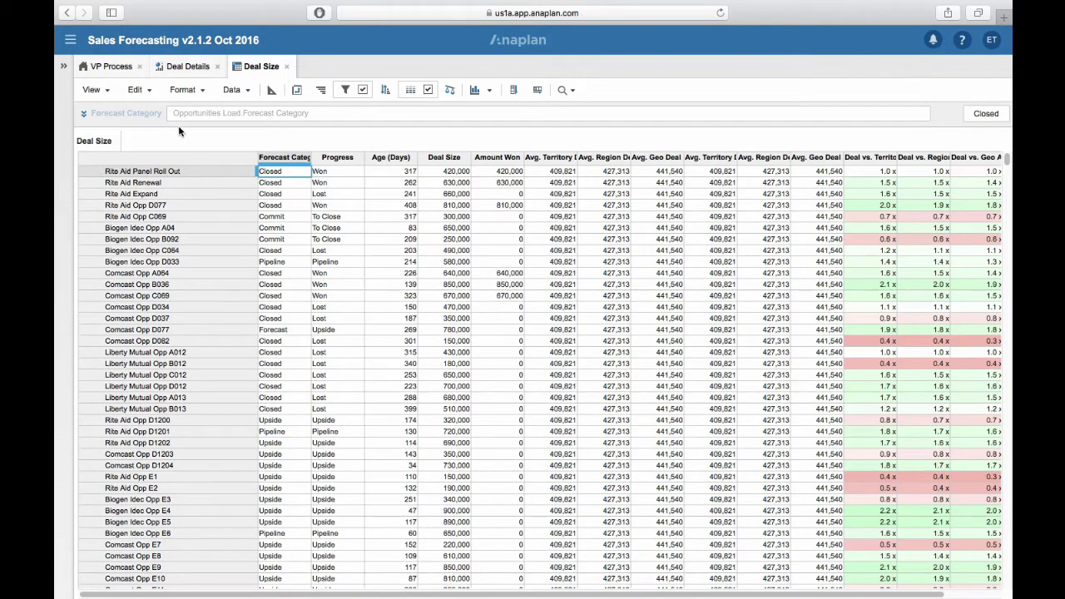
{"action": "left_click", "coordinate": [190, 68]}
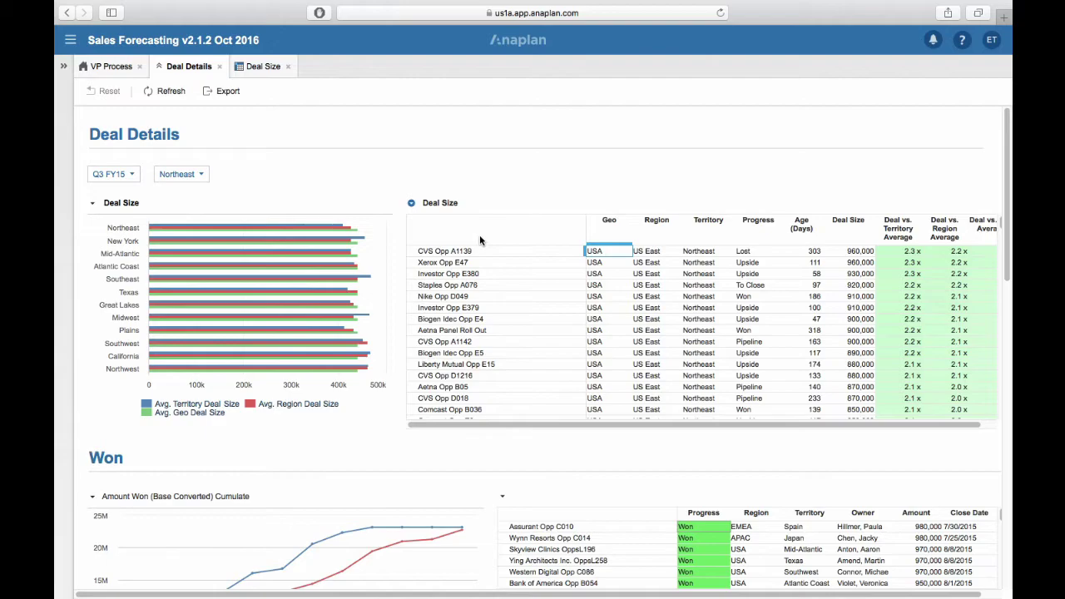
{"action": "left_click", "coordinate": [252, 70]}
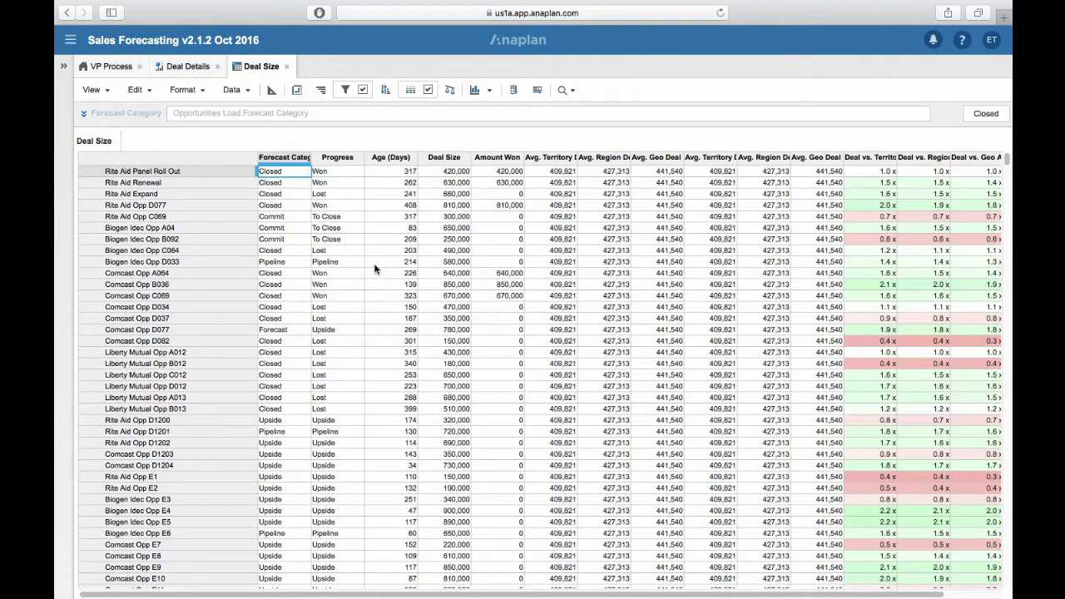
- Examine the Deal Size module's view options, including its filter and row sort settings, without changing them, and look through its rows
{"action": "left_click", "coordinate": [296, 89]}
{"action": "left_click", "coordinate": [701, 492]}
{"action": "left_click", "coordinate": [346, 90]}
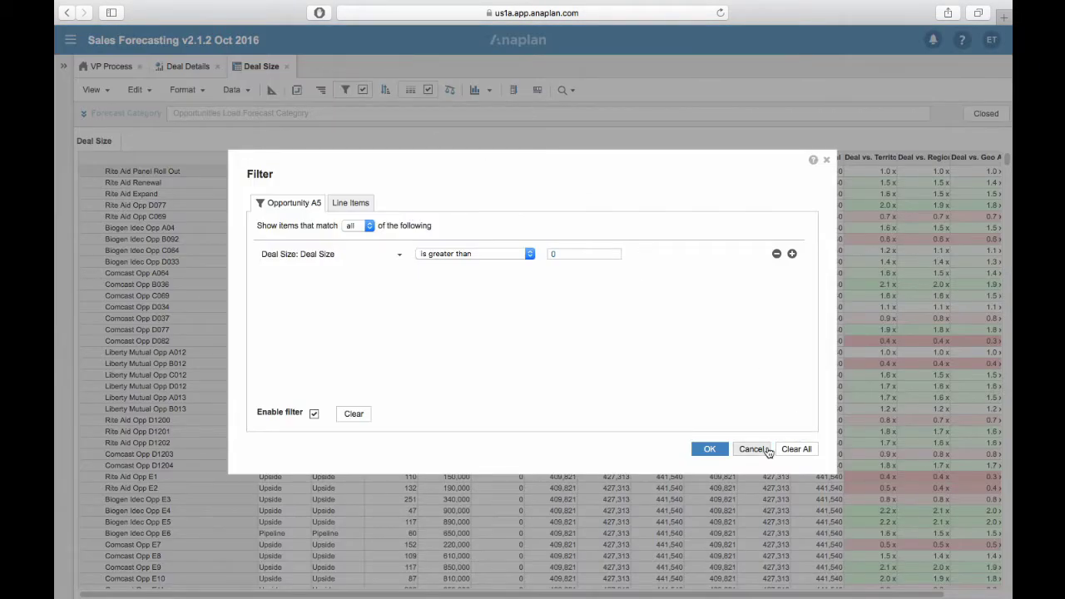
{"action": "left_click", "coordinate": [750, 448]}
{"action": "left_click", "coordinate": [385, 90]}
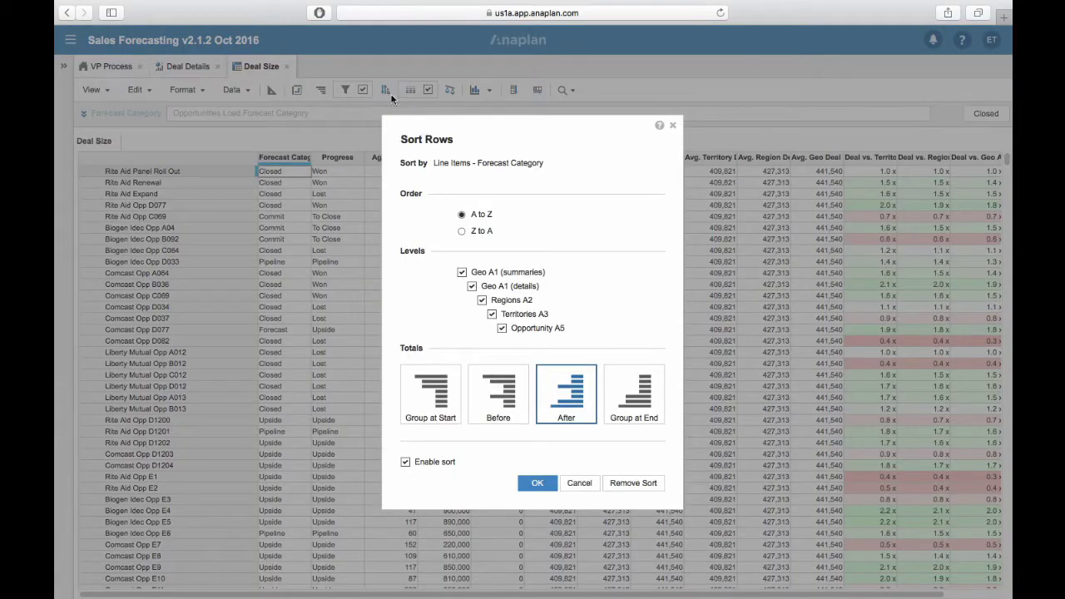
{"action": "left_click", "coordinate": [579, 483]}
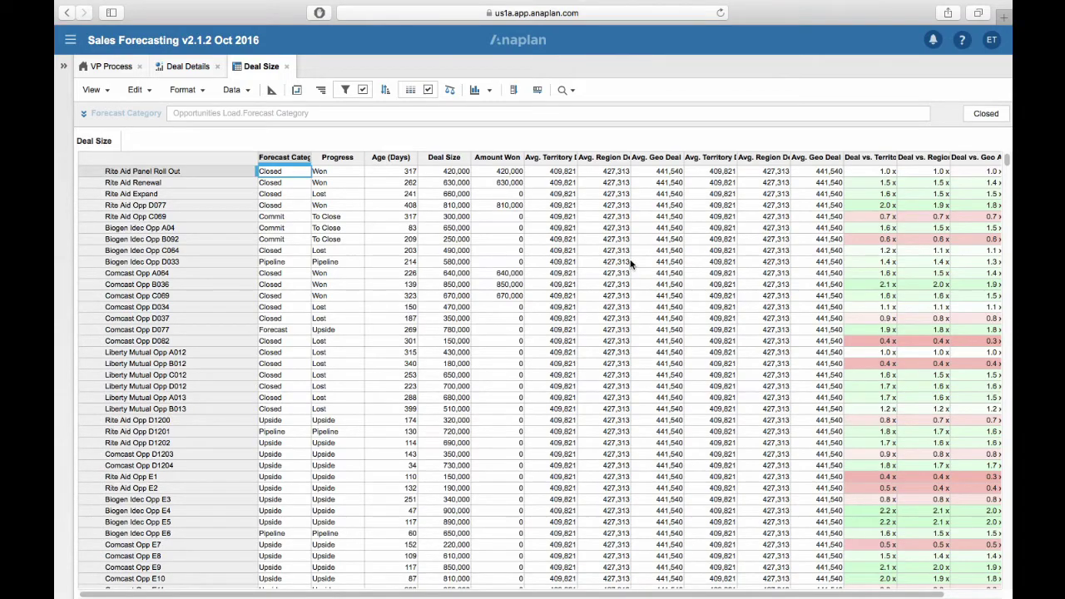
{"action": "scroll", "coordinate": [629, 263], "scroll_direction": "down", "scroll_amount": 10}
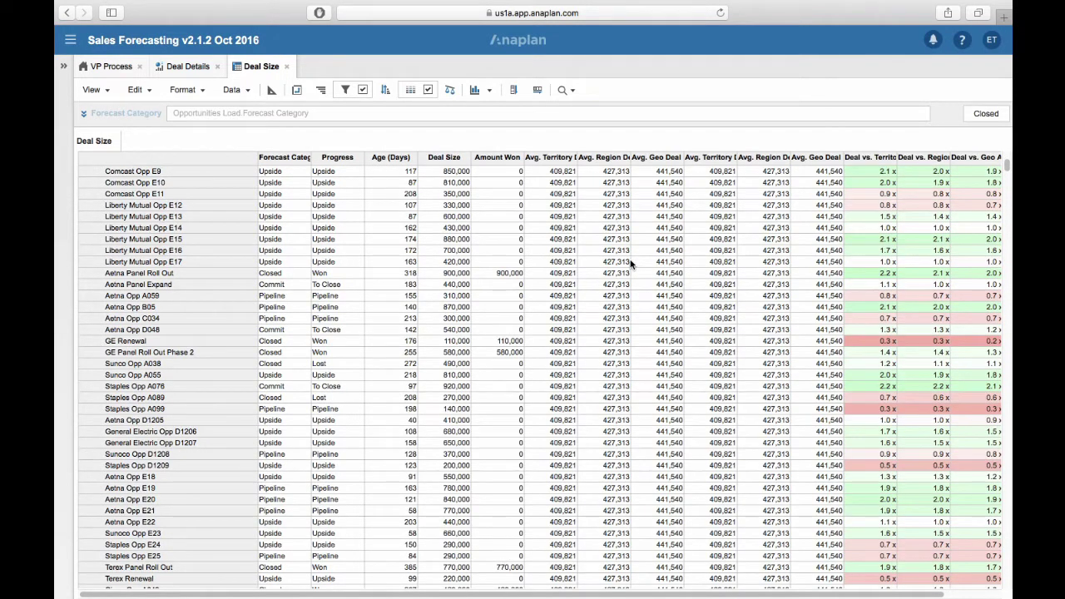
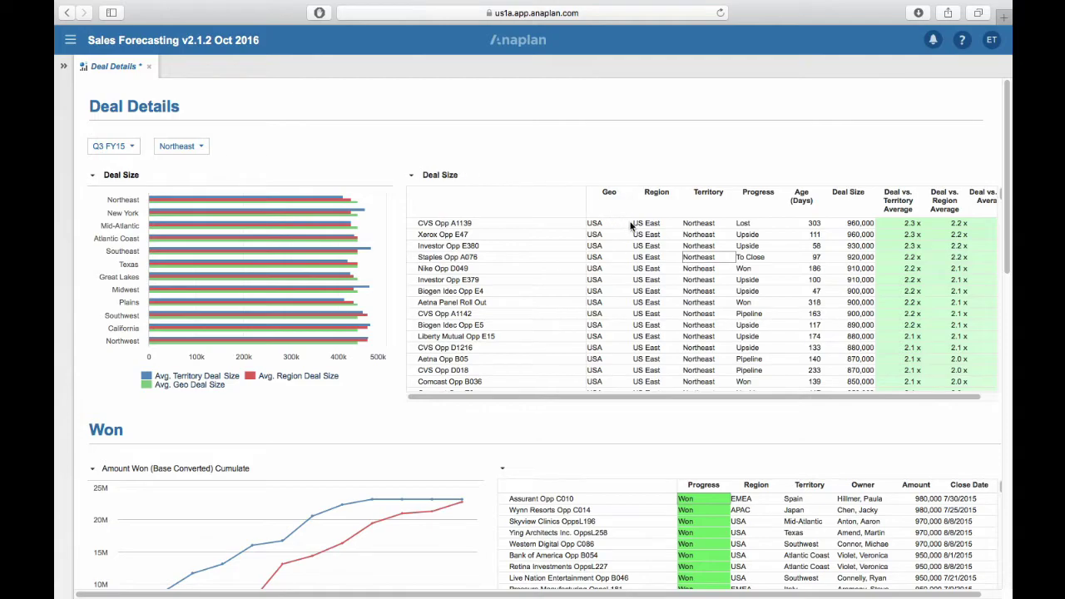
- Hide the Region and Territory columns in the Deal Size grid of the Deal Details dashboard
{"action": "left_click", "coordinate": [652, 205]}
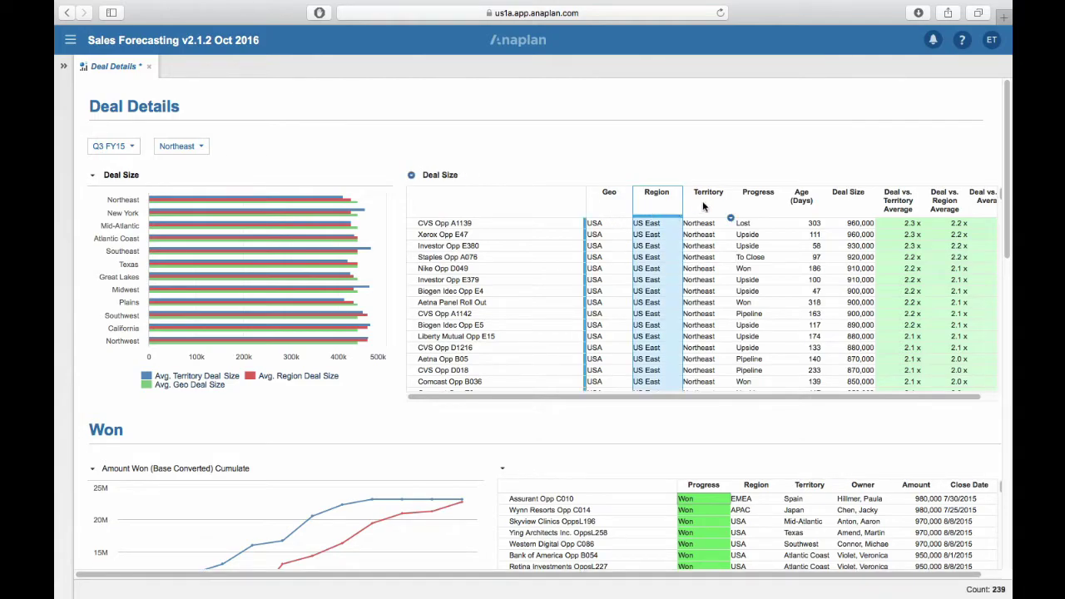
{"action": "scroll", "coordinate": [717, 200], "scroll_direction": "down", "scroll_amount": 3}
{"action": "left_click", "coordinate": [705, 101], "text": "shift"}
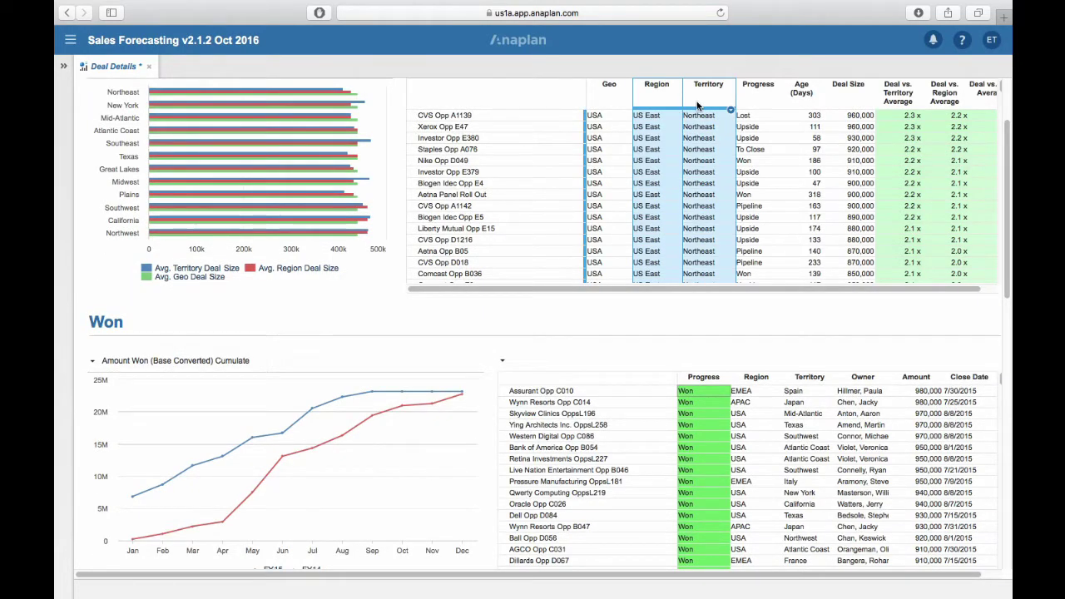
{"action": "scroll", "coordinate": [392, 176], "scroll_direction": "up", "scroll_amount": 3}
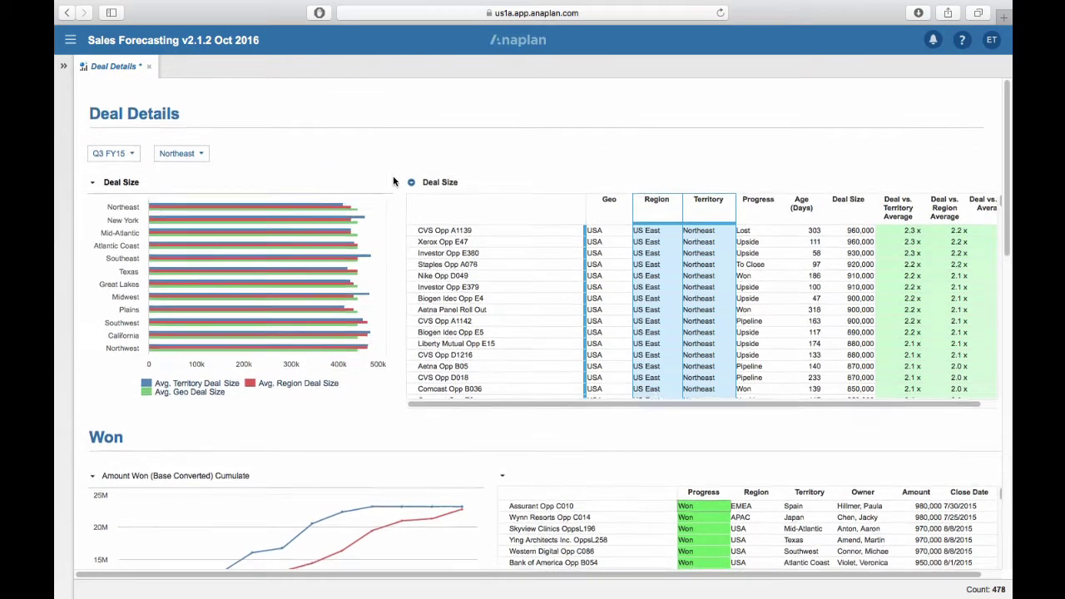
{"action": "scroll", "coordinate": [752, 257], "scroll_direction": "right", "scroll_amount": 1}
{"action": "scroll", "coordinate": [752, 257], "scroll_direction": "left", "scroll_amount": 1}
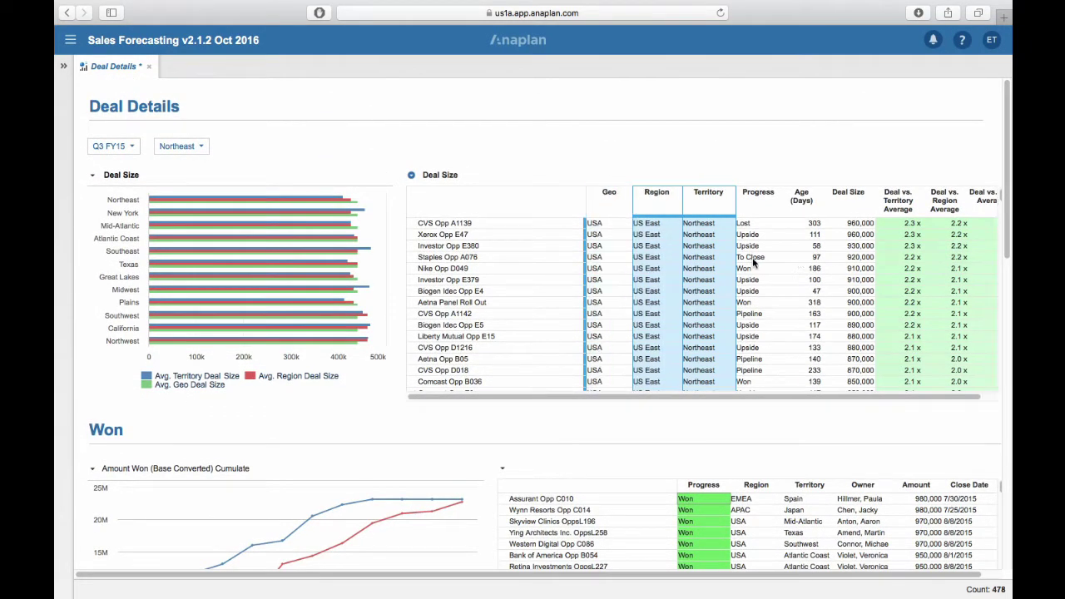
{"action": "scroll", "coordinate": [752, 257], "scroll_direction": "down", "scroll_amount": 1}
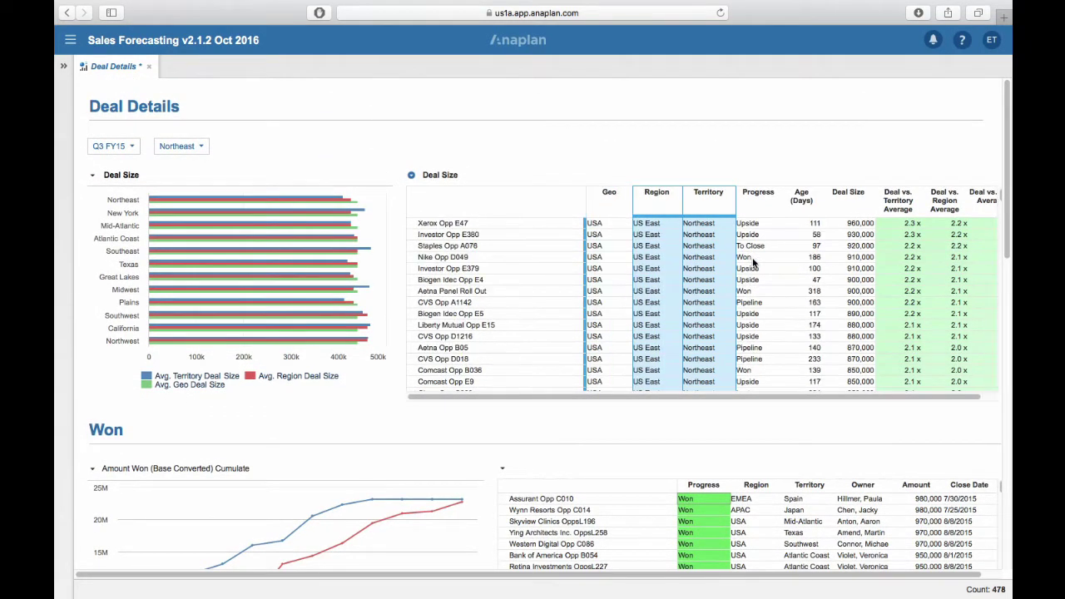
{"action": "right_click", "coordinate": [714, 207]}
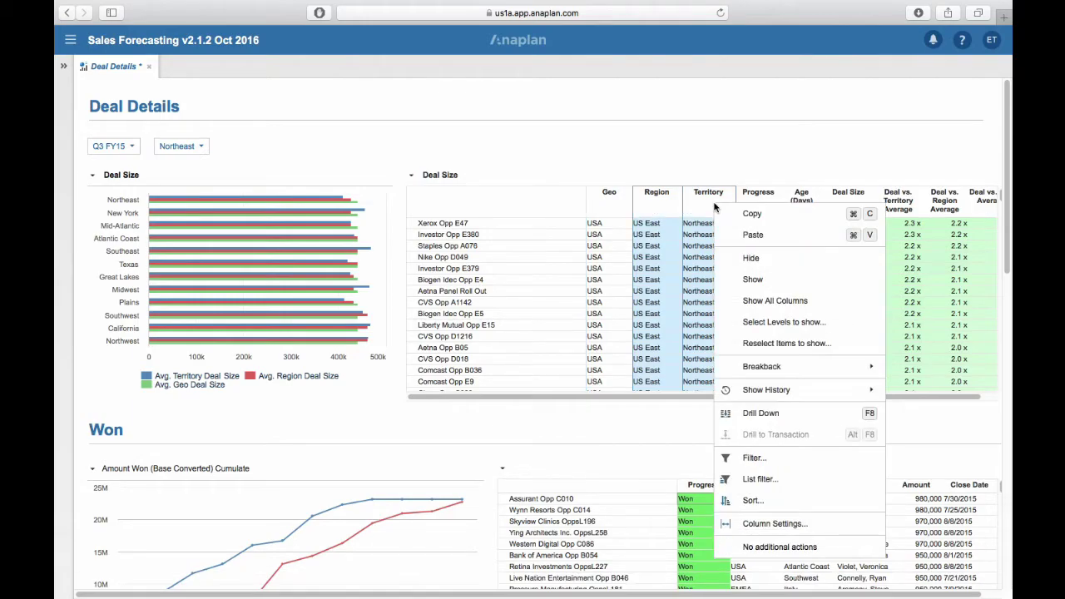
{"action": "left_click", "coordinate": [754, 268]}
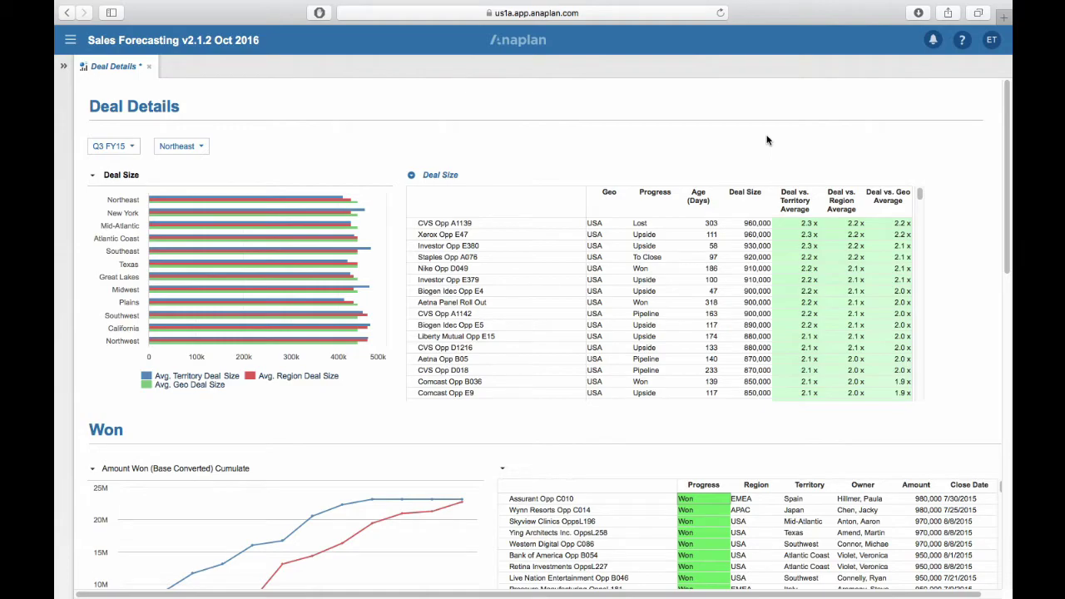
- Close the Deal Details dashboard without saving and reopen it from the contents list, collapsing the list again
{"action": "left_click", "coordinate": [149, 66]}
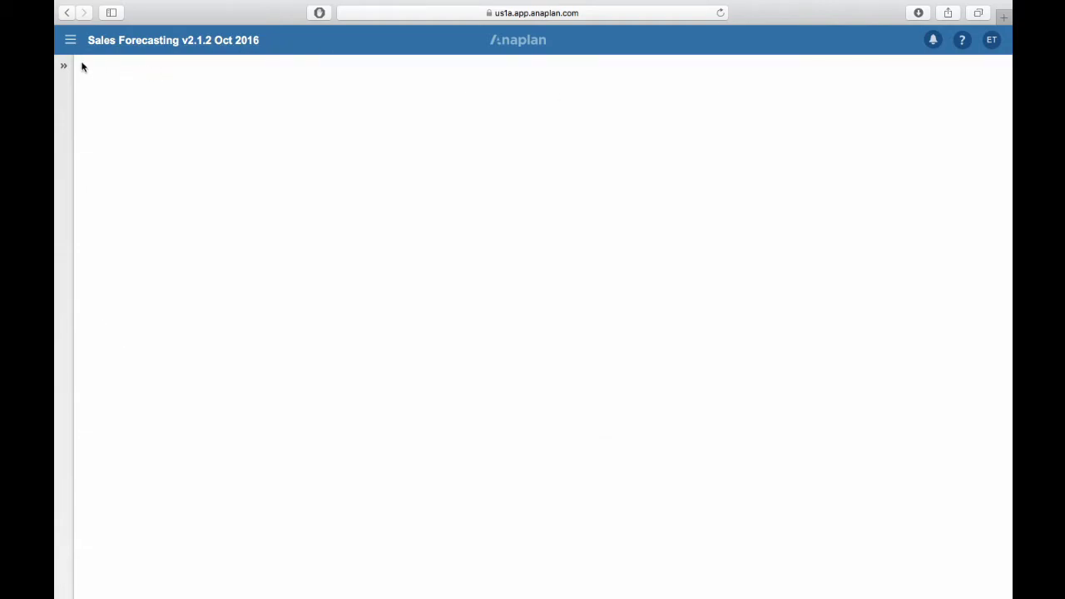
{"action": "left_click", "coordinate": [64, 68]}
{"action": "left_click", "coordinate": [104, 333]}
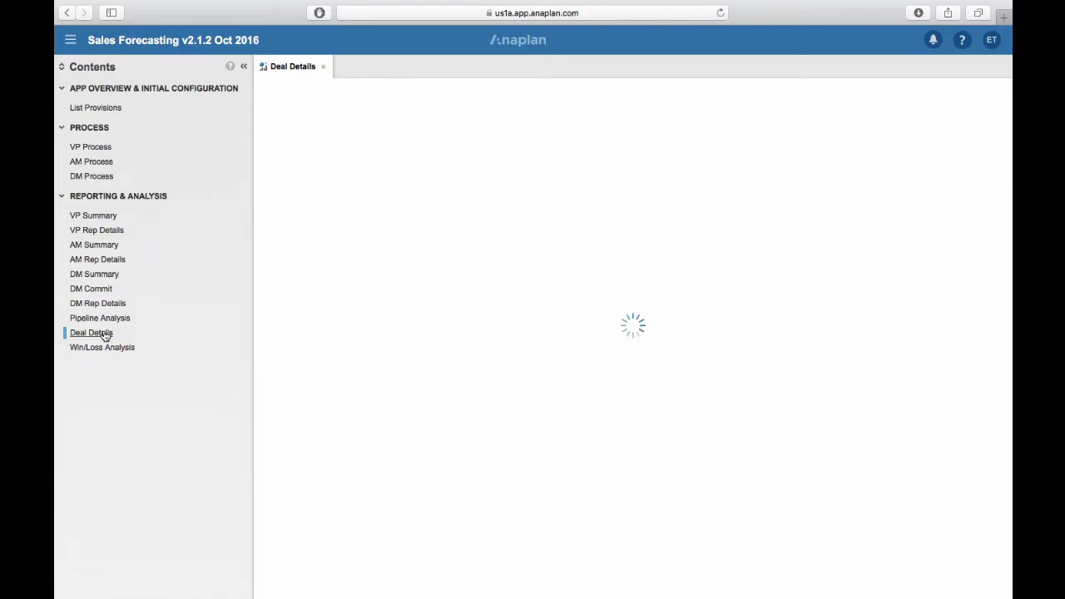
{"action": "left_click", "coordinate": [244, 68]}
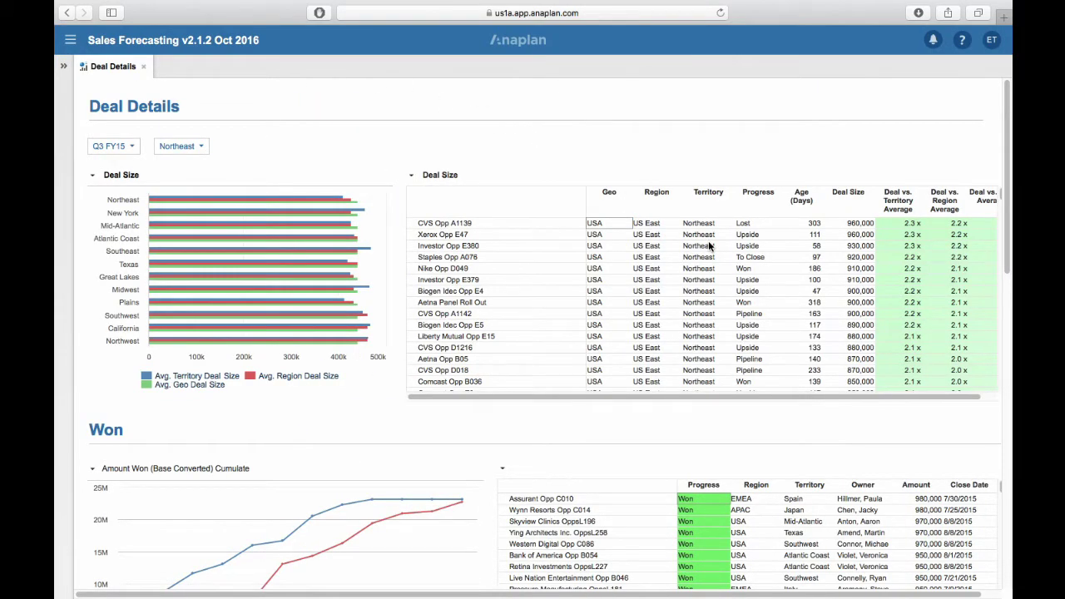
- Hide the Deal Size grid's Region and Territory columns and save the customised dashboard as My View
{"action": "left_click_drag", "start_coordinate": [663, 208], "coordinate": [700, 209]}
{"action": "right_click", "coordinate": [699, 202]}
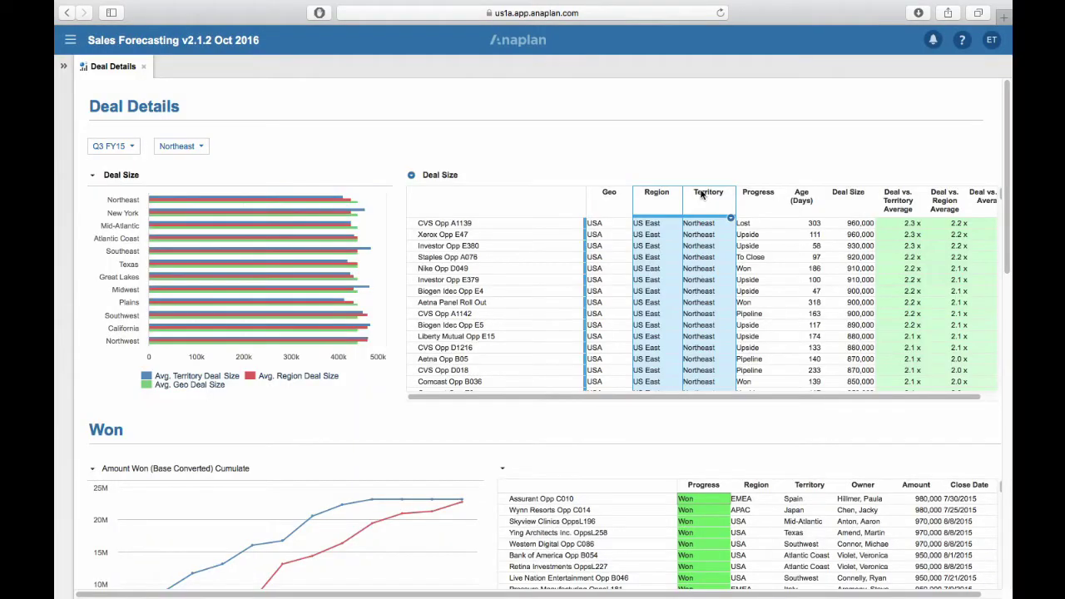
{"action": "right_click", "coordinate": [699, 196]}
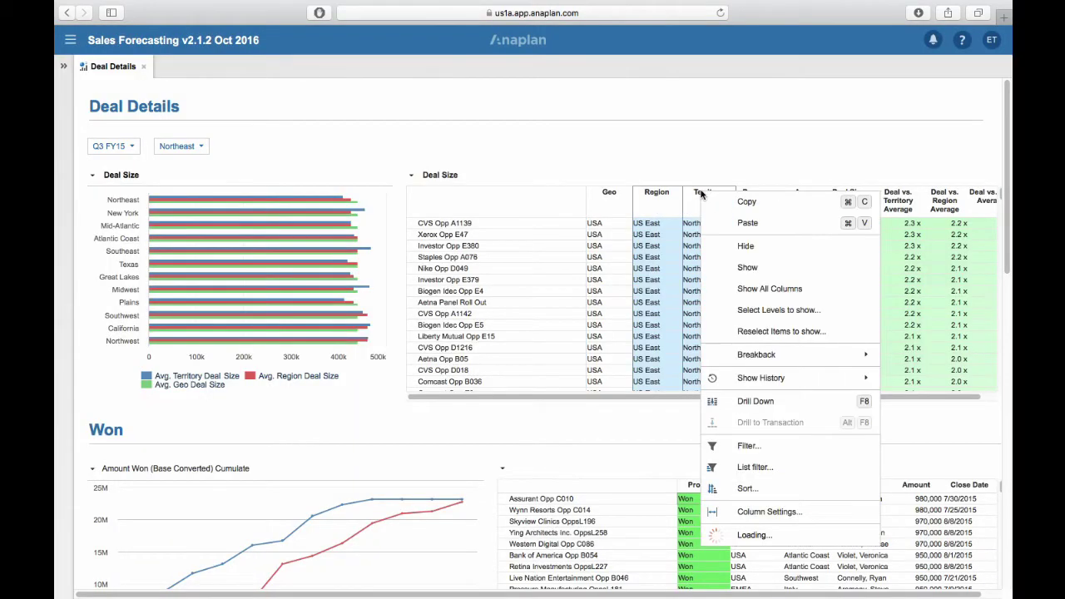
{"action": "left_click", "coordinate": [739, 247]}
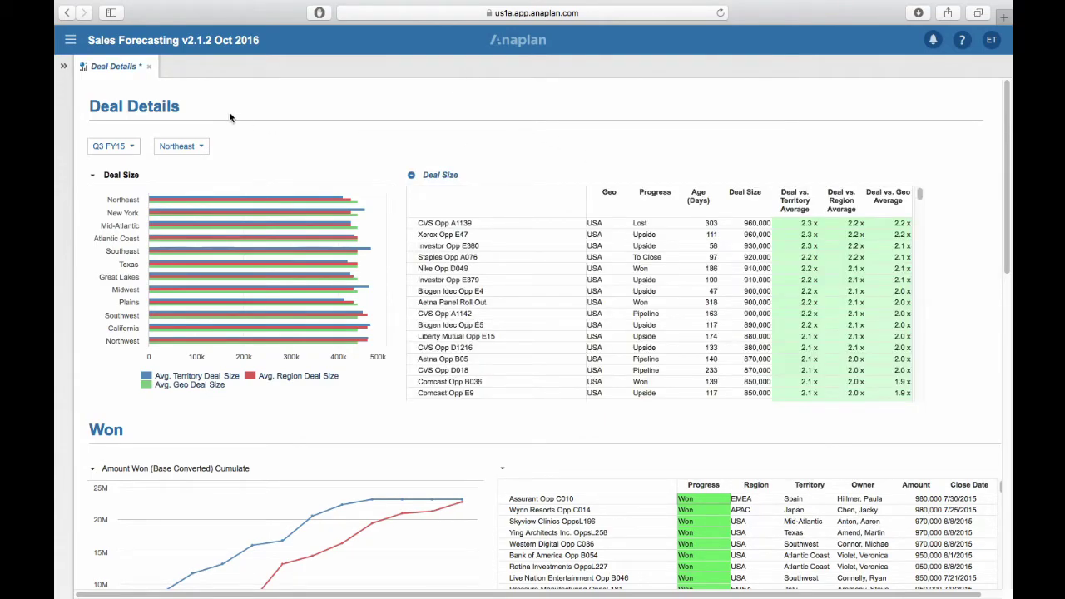
{"action": "left_click", "coordinate": [84, 67]}
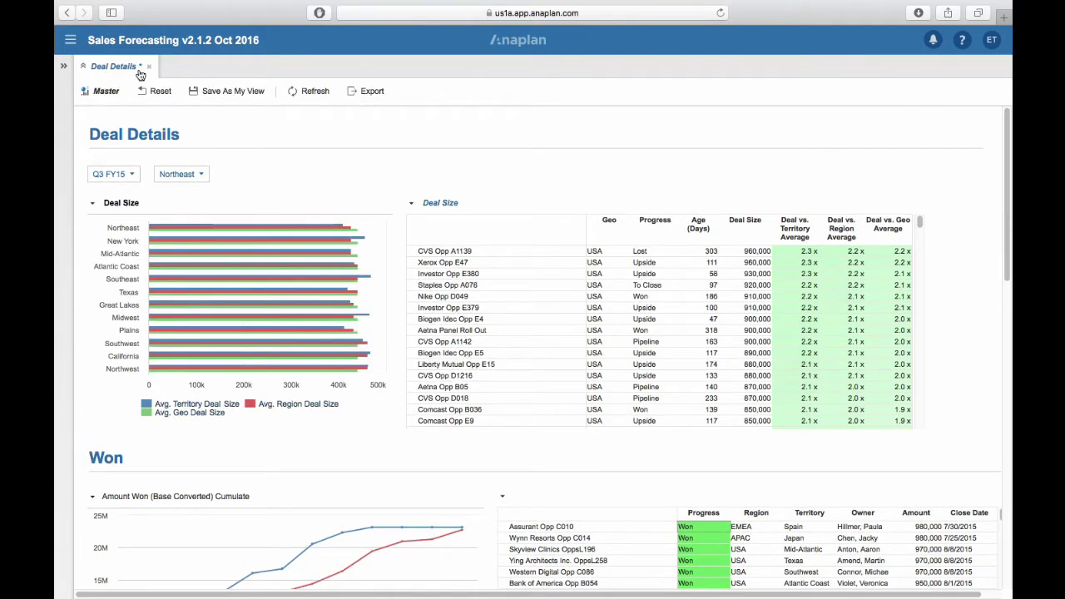
{"action": "left_click", "coordinate": [210, 94]}
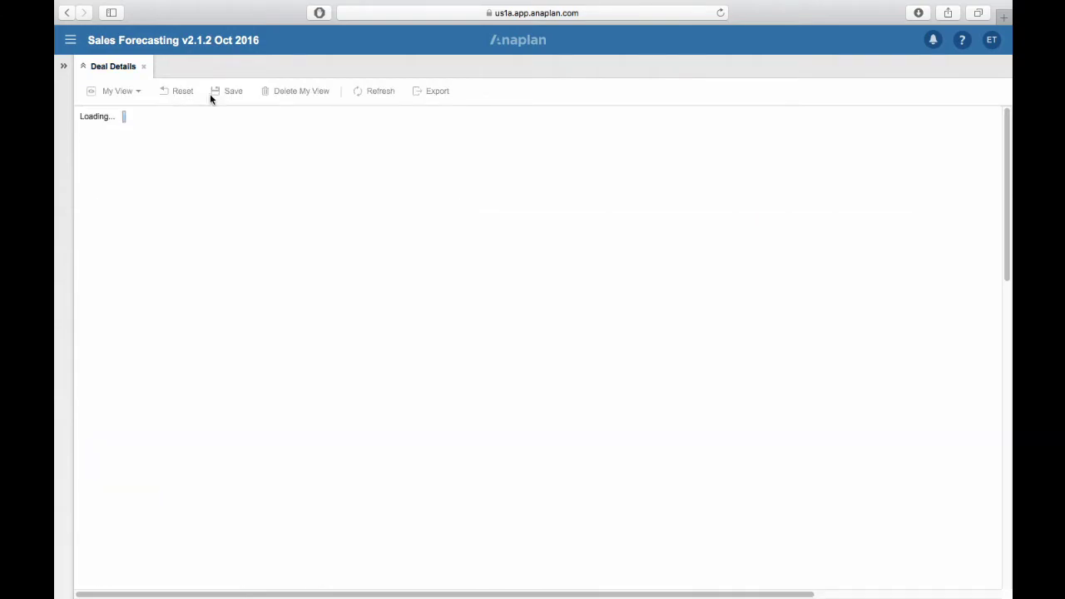
- Switch the Deal Details dashboard to the Master view and back to My View
{"action": "left_click", "coordinate": [114, 94]}
{"action": "left_click", "coordinate": [114, 109]}
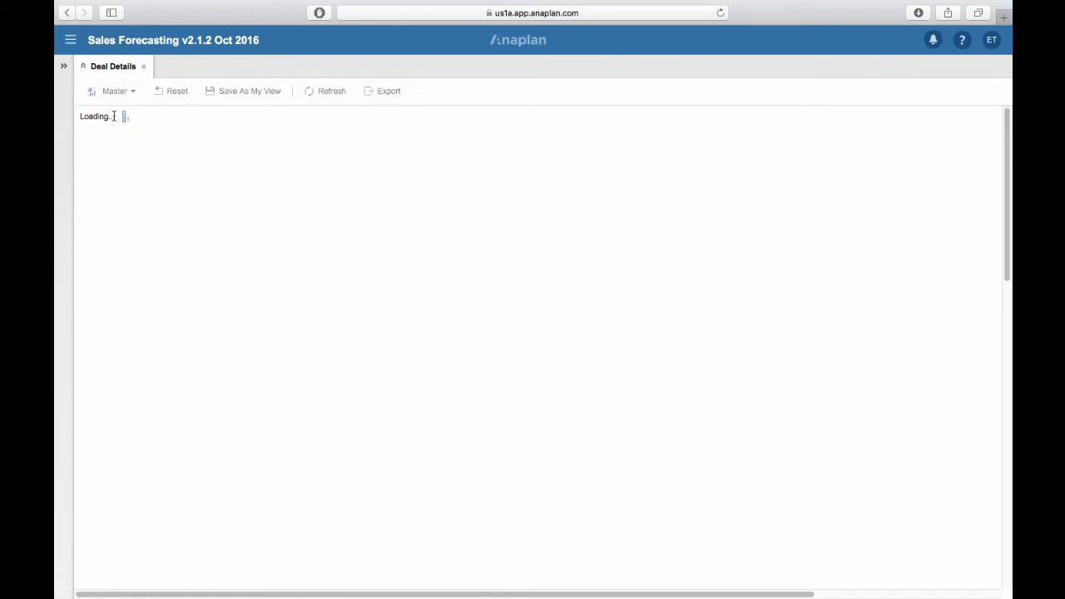
{"action": "left_click", "coordinate": [115, 95]}
{"action": "left_click", "coordinate": [116, 110]}
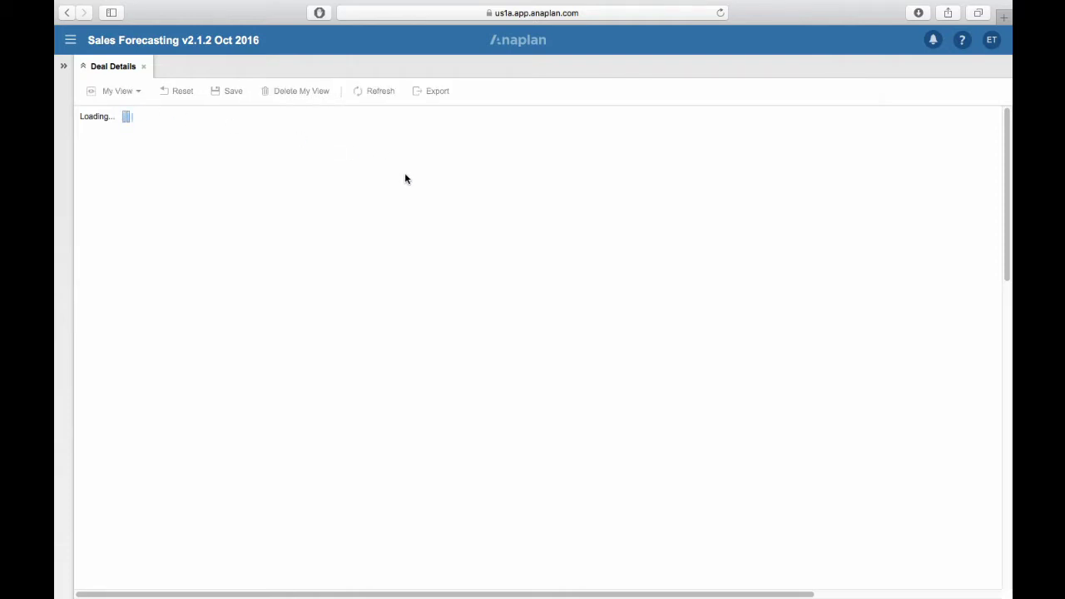
- Hide the Progress, Age (Days) and Deal Size columns in the Deal Size grid and save the change to My View
{"action": "left_click", "coordinate": [668, 233]}
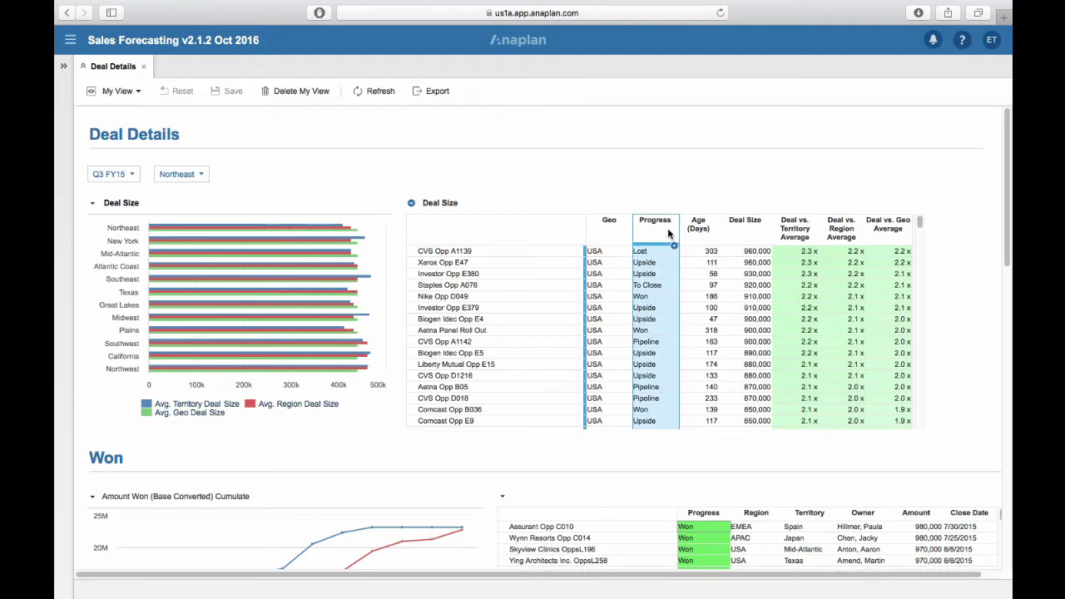
{"action": "left_click", "coordinate": [737, 239], "text": "shift"}
{"action": "right_click", "coordinate": [737, 239]}
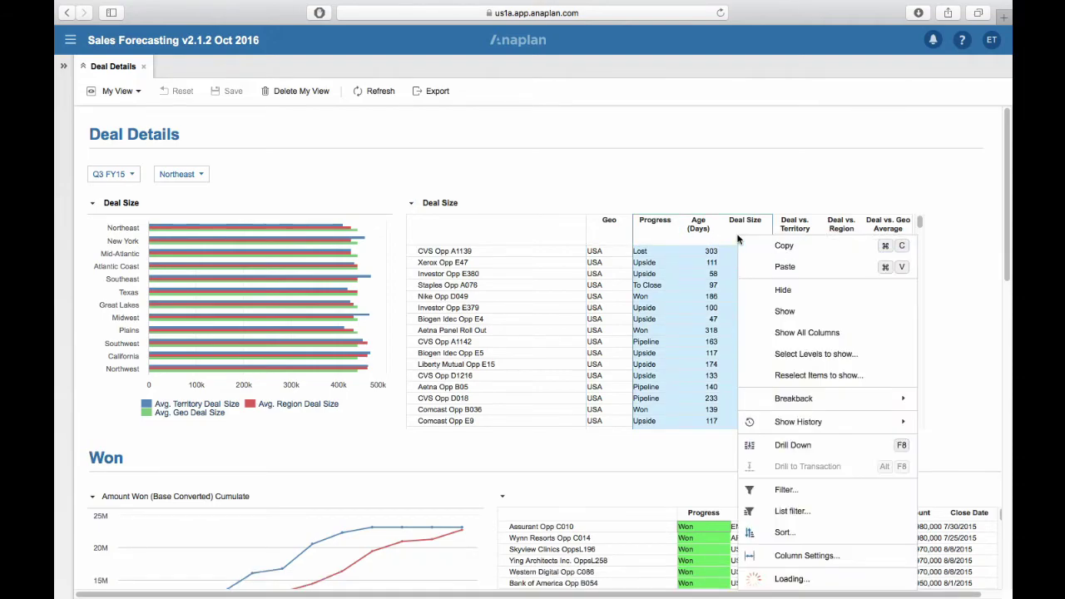
{"action": "left_click", "coordinate": [774, 295]}
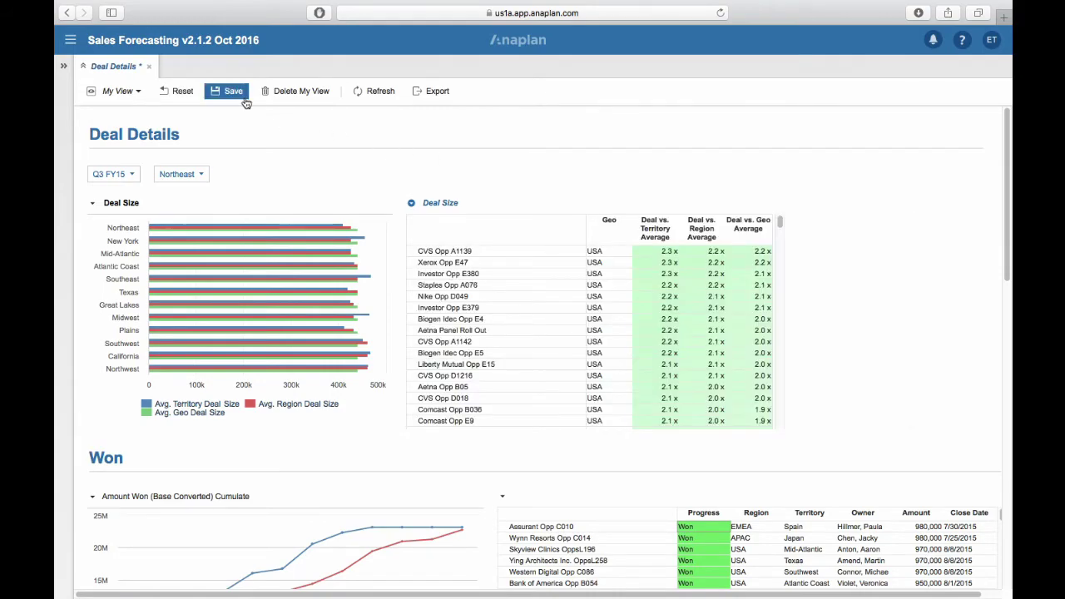
{"action": "left_click", "coordinate": [232, 93]}
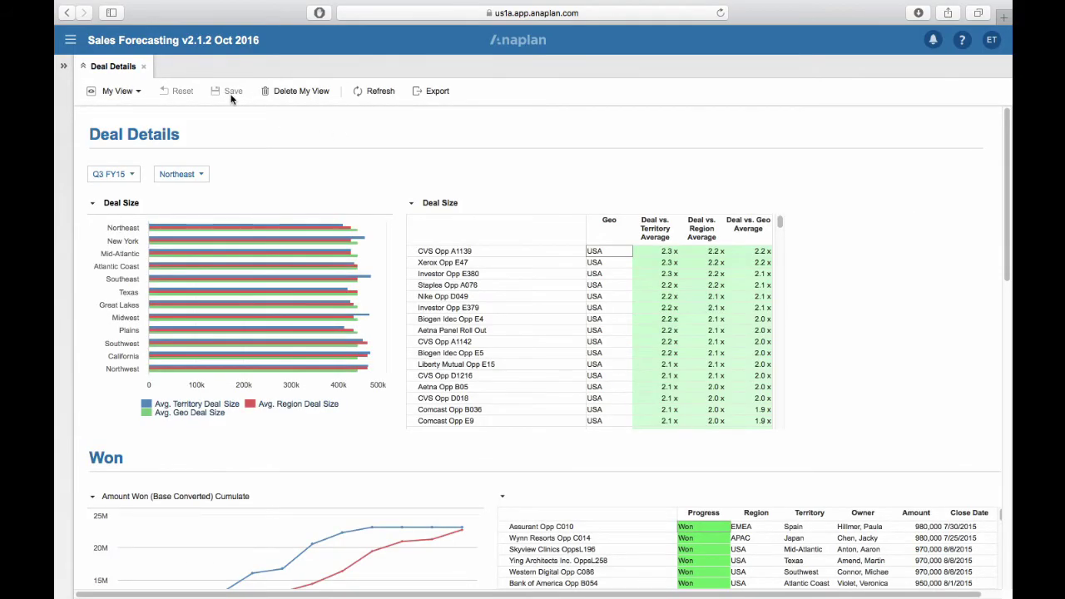
- Delete My View of the Deal Details dashboard and confirm the deletion
{"action": "left_click", "coordinate": [287, 93]}
{"action": "left_click", "coordinate": [650, 349]}
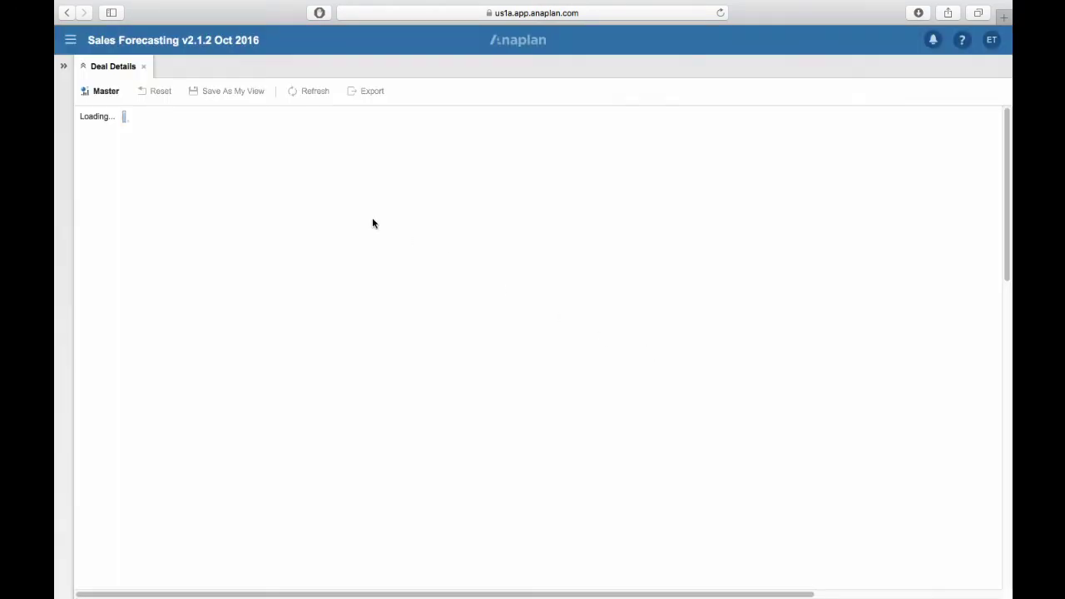